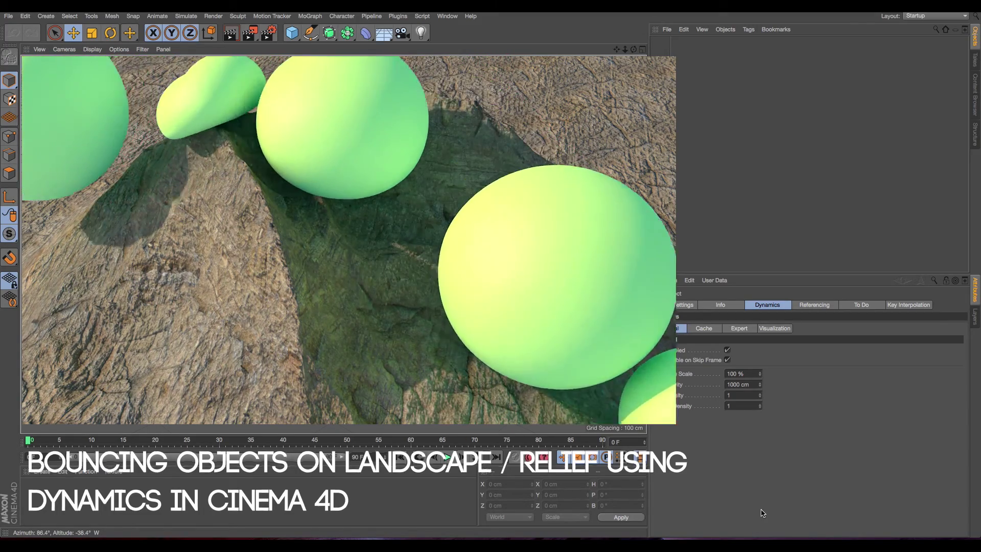
# Add a Landscape object with a Y size of 250 cm and 300 width and depth segments.
pyautogui.click(293, 35)
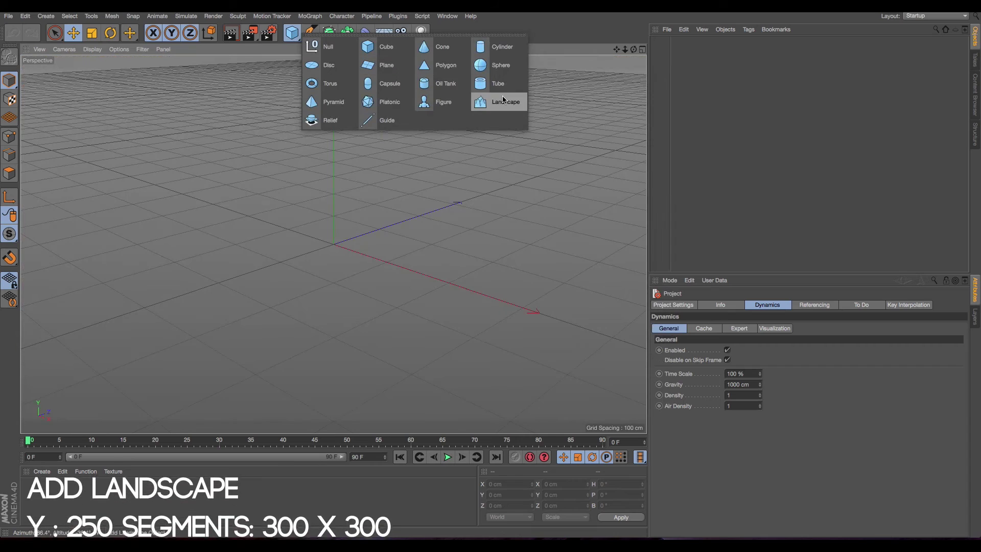
pyautogui.click(503, 101)
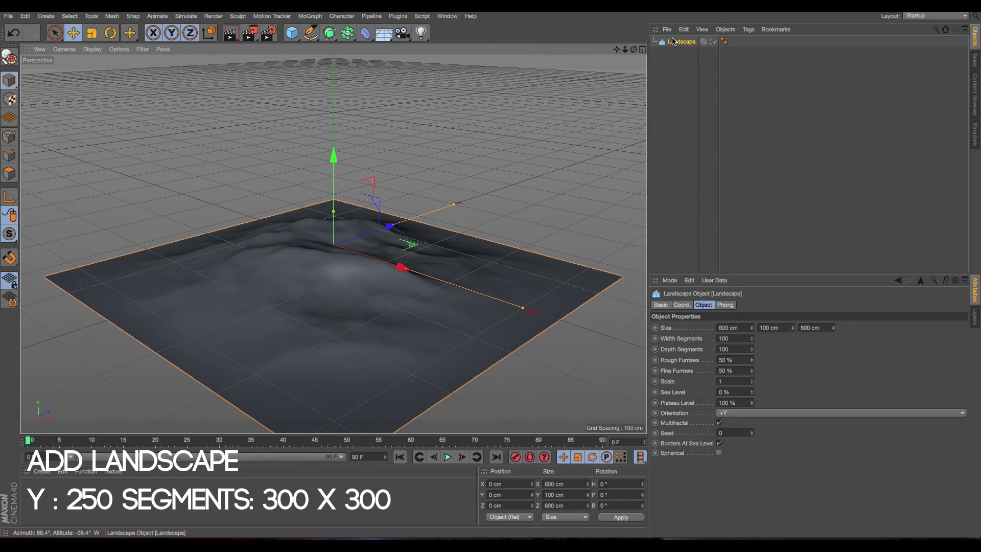
pyautogui.click(785, 329)
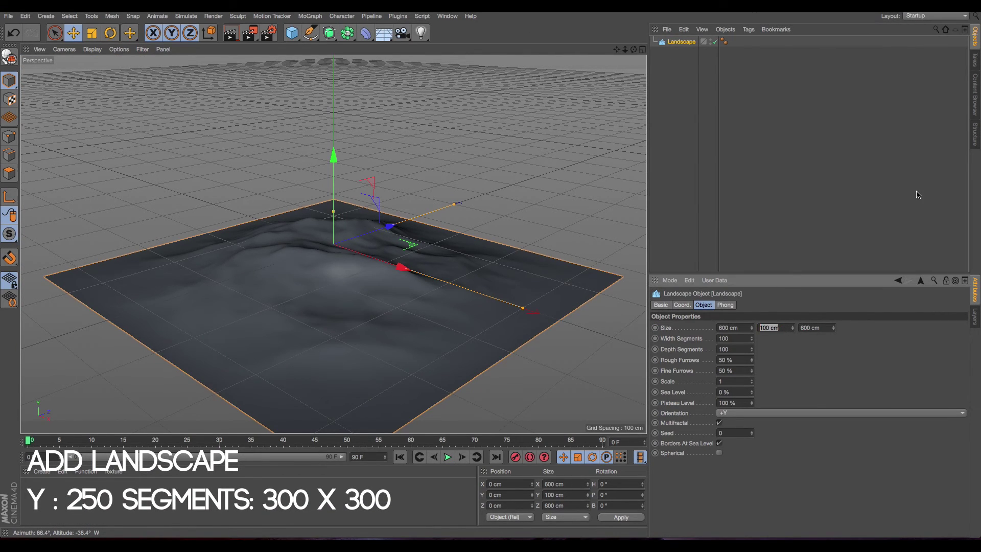
pyautogui.press('Return')
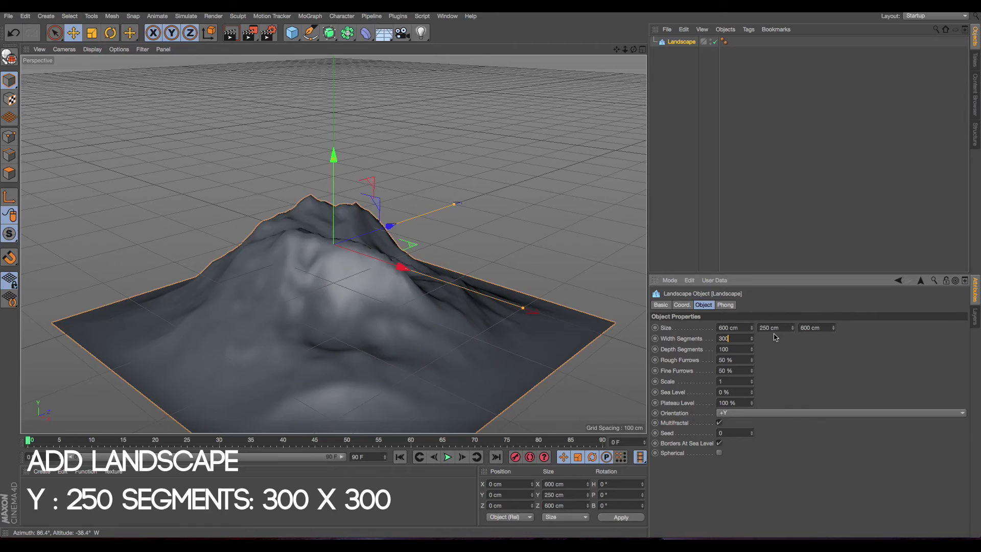
pyautogui.doubleClick(731, 349)
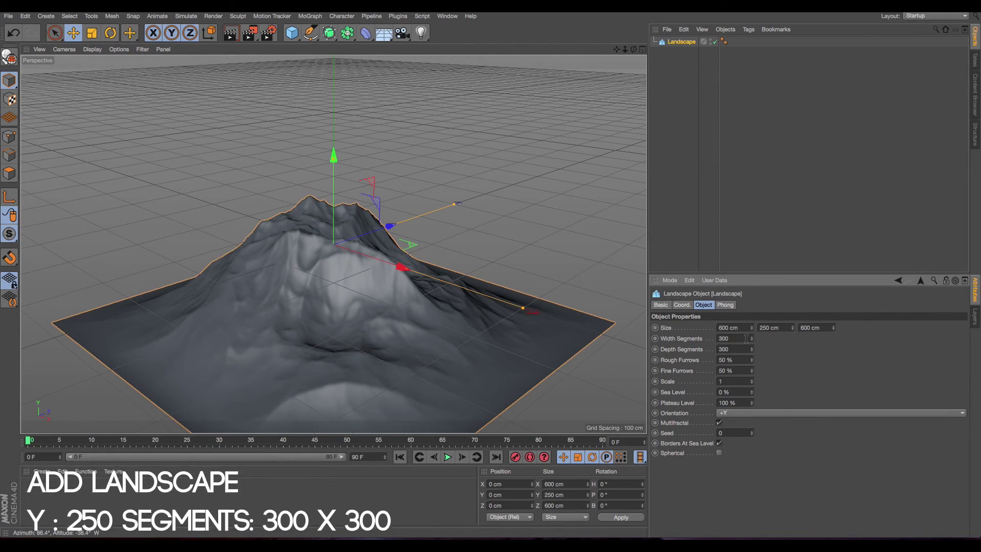
# Apply a new material to the landscape with 174.jpg from the Normal maps folder as its color texture, copied to the project location.
pyautogui.doubleClick(121, 514)
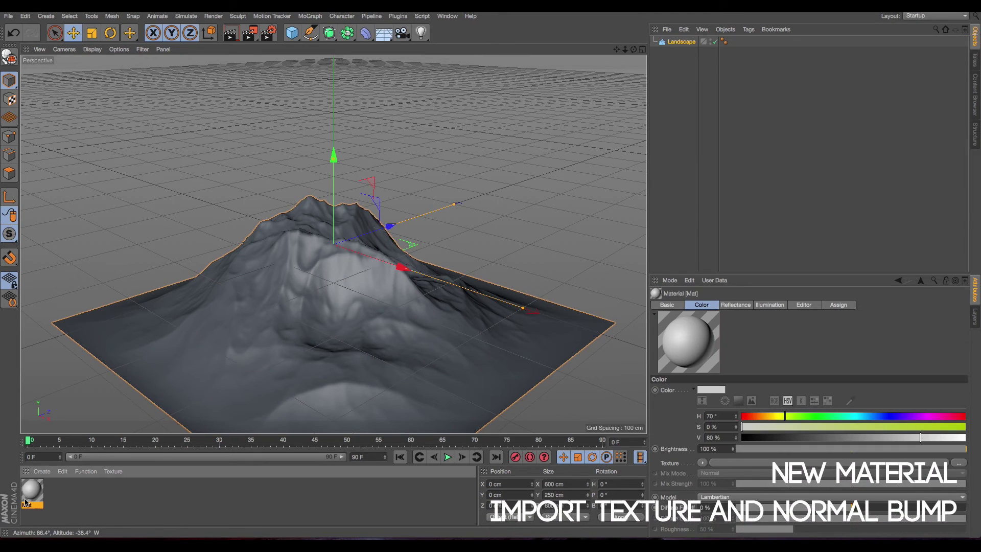
pyautogui.moveTo(31, 491); pyautogui.dragTo(681, 45)
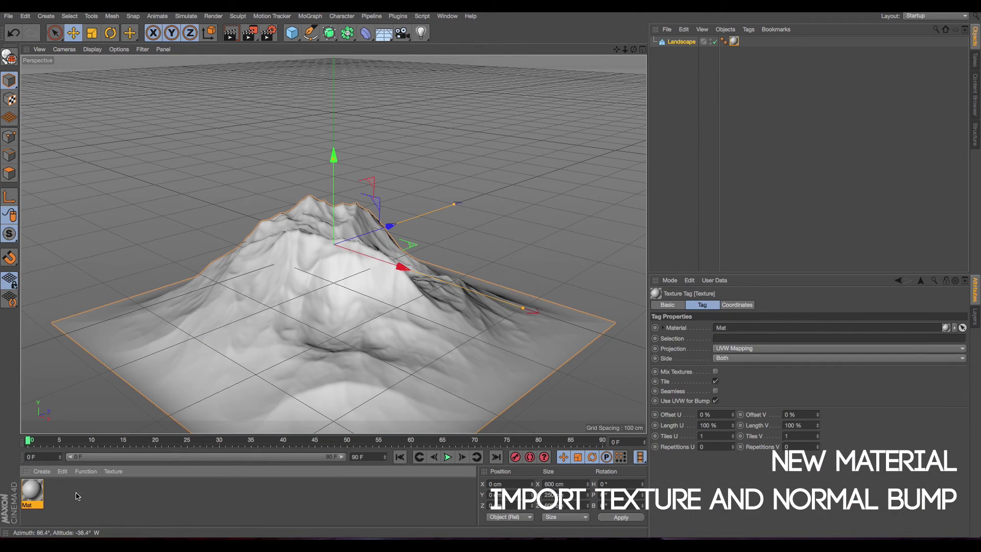
pyautogui.doubleClick(34, 494)
pyautogui.click(174, 166)
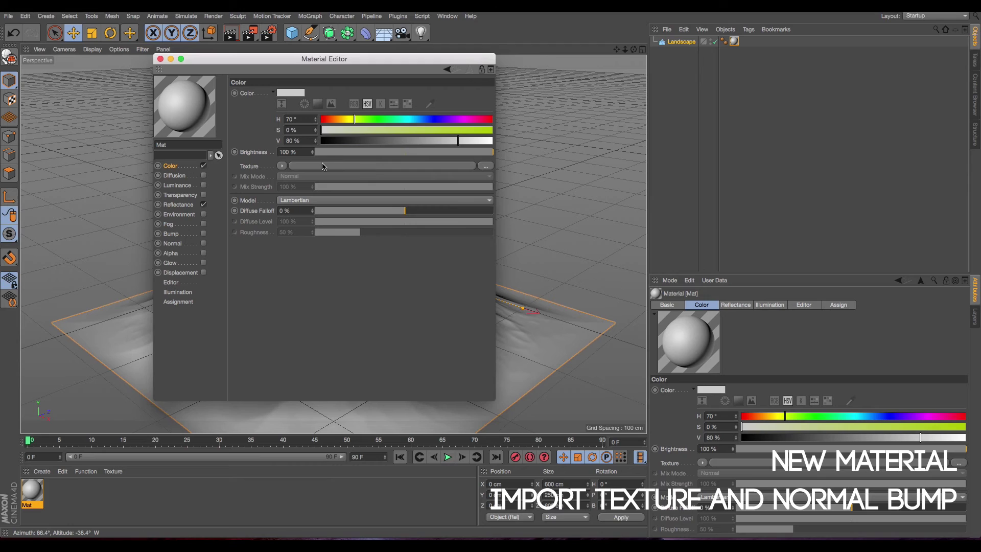
pyautogui.click(280, 166)
pyautogui.click(294, 179)
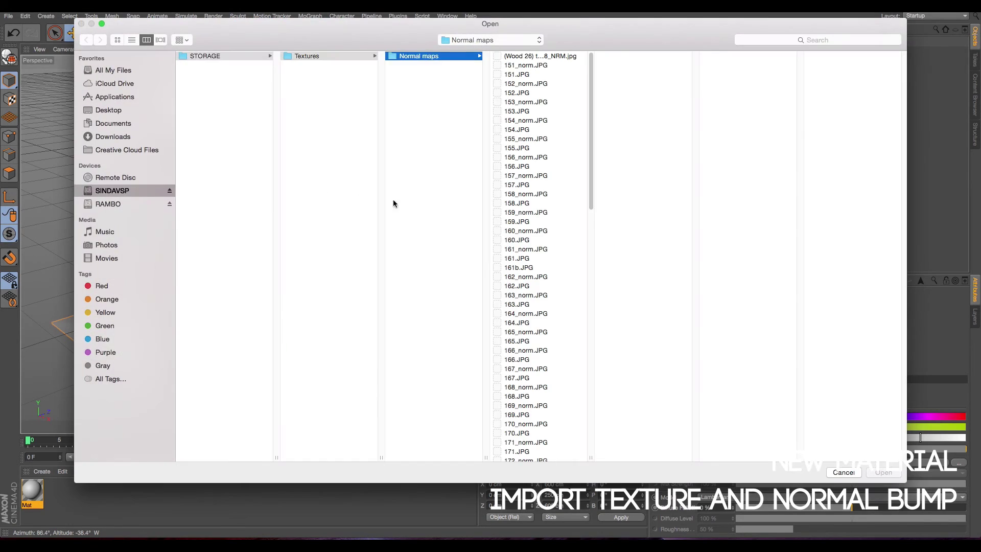
pyautogui.moveTo(587, 153); pyautogui.dragTo(595, 271)
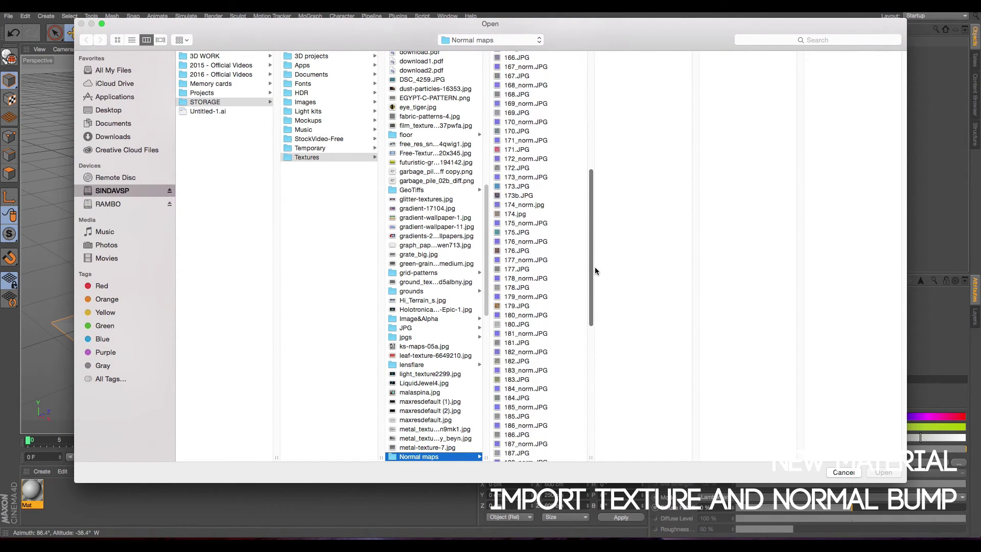
pyautogui.click(513, 215)
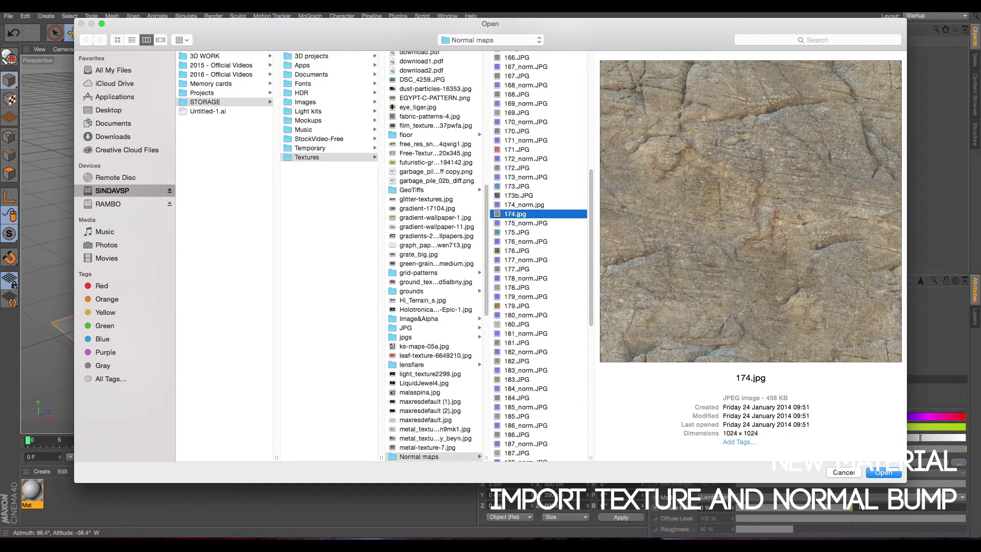
pyautogui.click(884, 472)
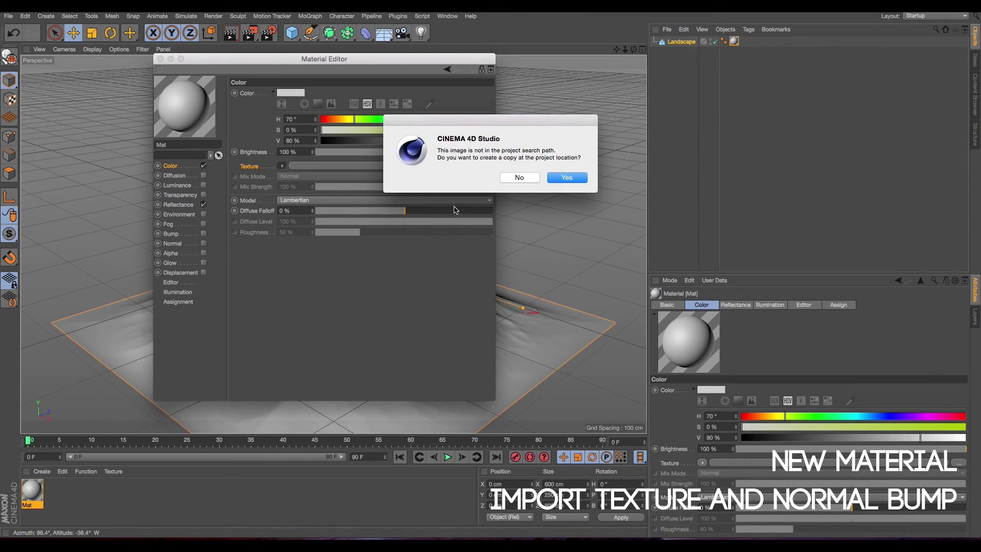
pyautogui.click(562, 179)
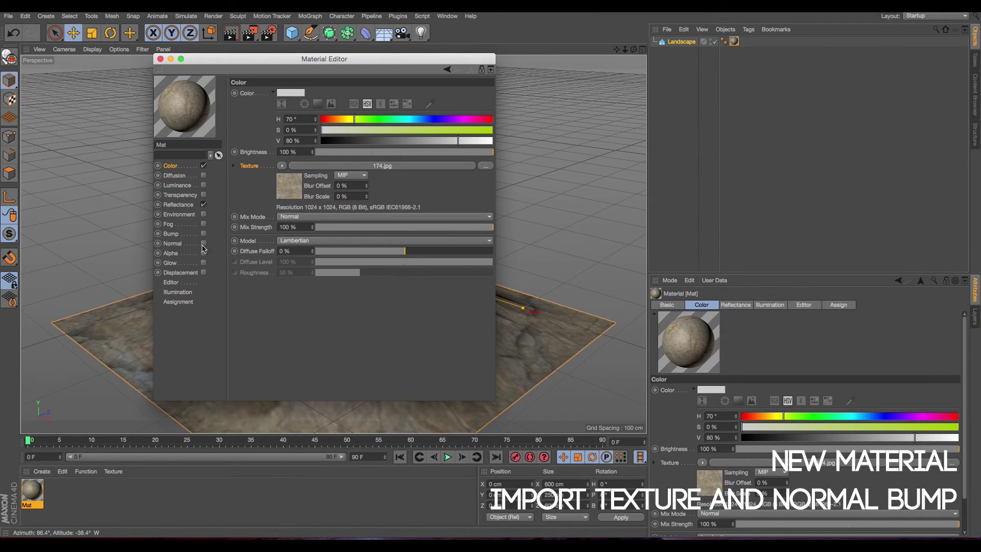
# Enable the material's Normal channel and load 174_norm.jpg as its texture, copied to the project location.
pyautogui.click(204, 244)
pyautogui.click(293, 156)
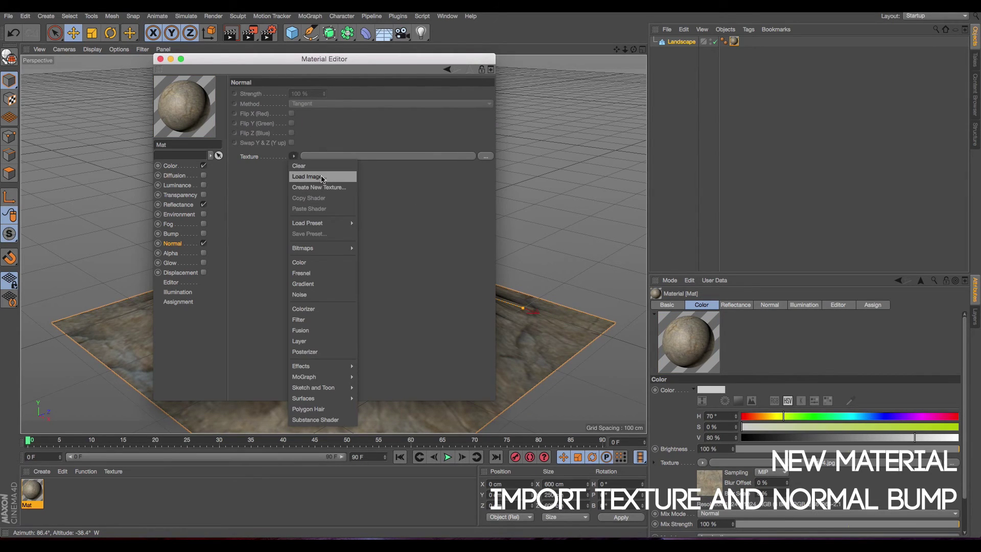
pyautogui.click(304, 175)
pyautogui.moveTo(592, 163); pyautogui.dragTo(593, 245)
pyautogui.click(523, 291)
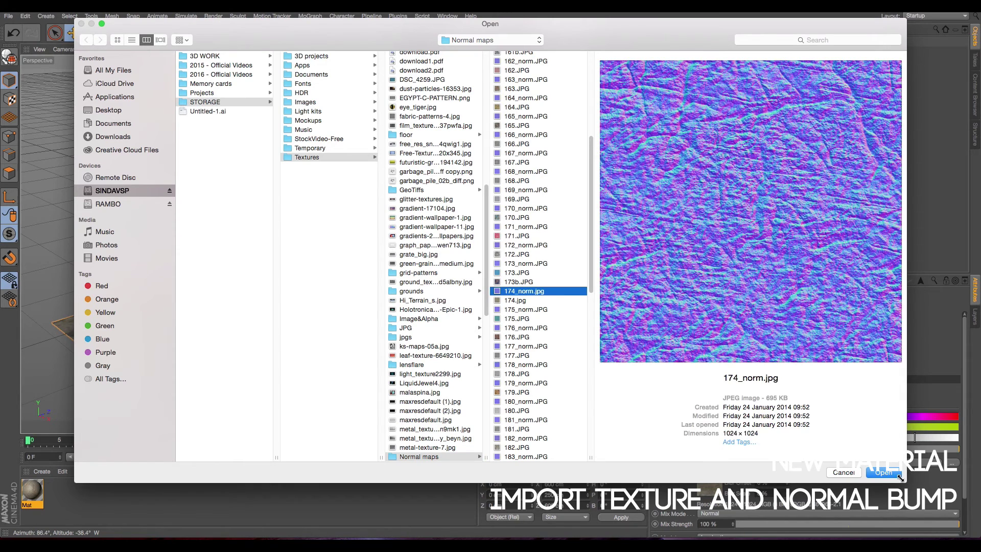
pyautogui.click(883, 472)
pyautogui.click(567, 177)
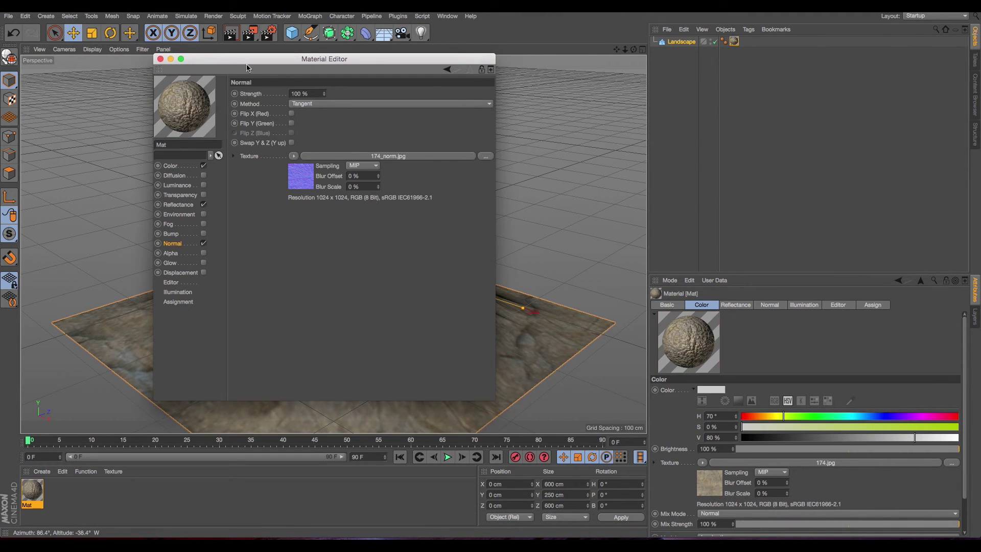
# Set the Default Specular width in the landscape material's Reflectance channel to 25% and close the Material Editor.
pyautogui.click(179, 204)
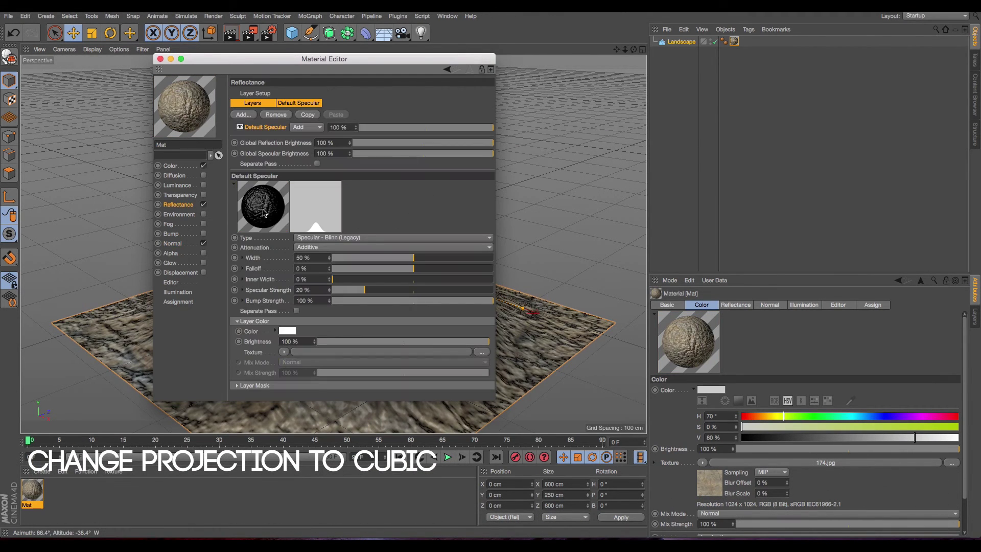
pyautogui.click(373, 258)
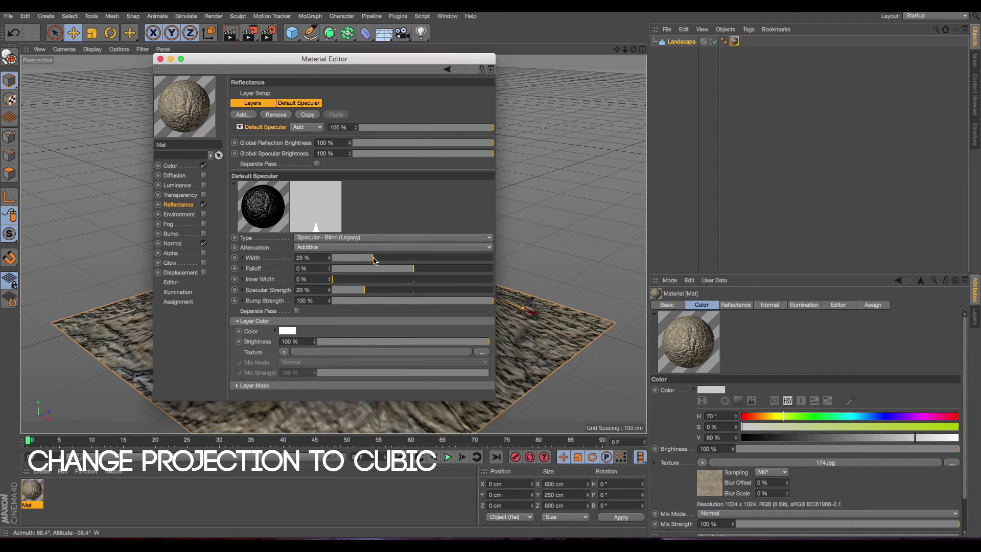
pyautogui.click(160, 58)
# Change the projection of the landscape's texture tag to Cubic.
pyautogui.click(734, 42)
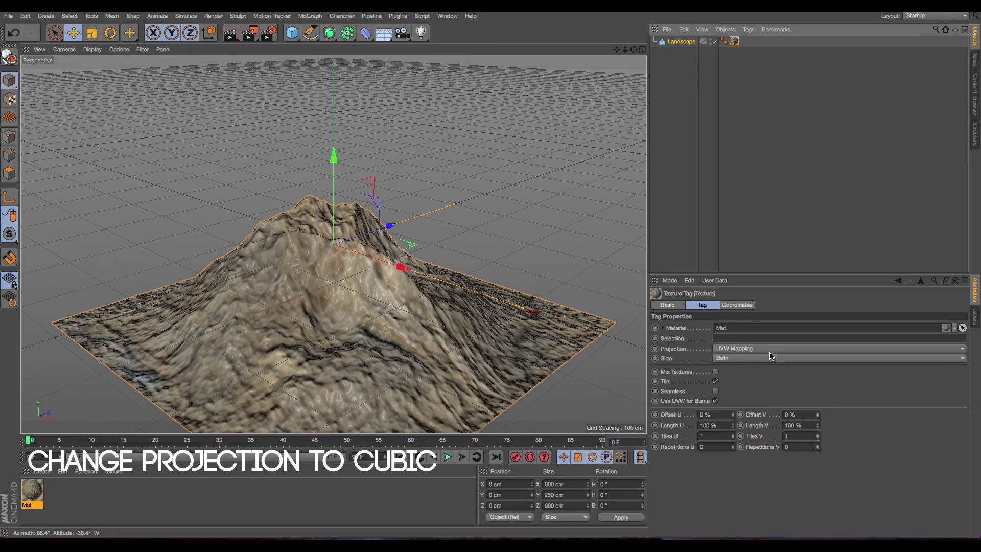
pyautogui.click(732, 350)
pyautogui.click(738, 400)
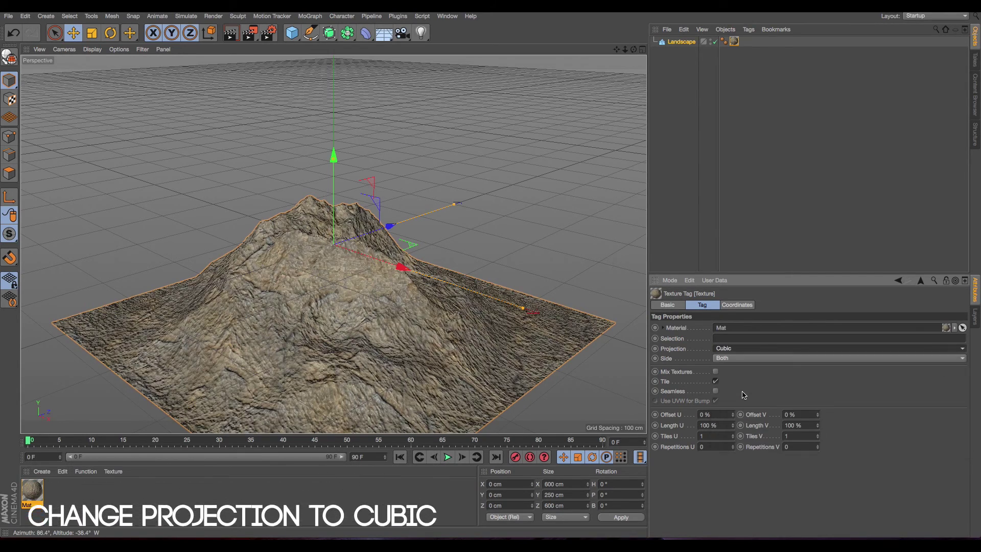
# Add a Collider Body simulation tag to the Landscape object and deselect it.
pyautogui.moveTo(633, 49); pyautogui.dragTo(593, 53)
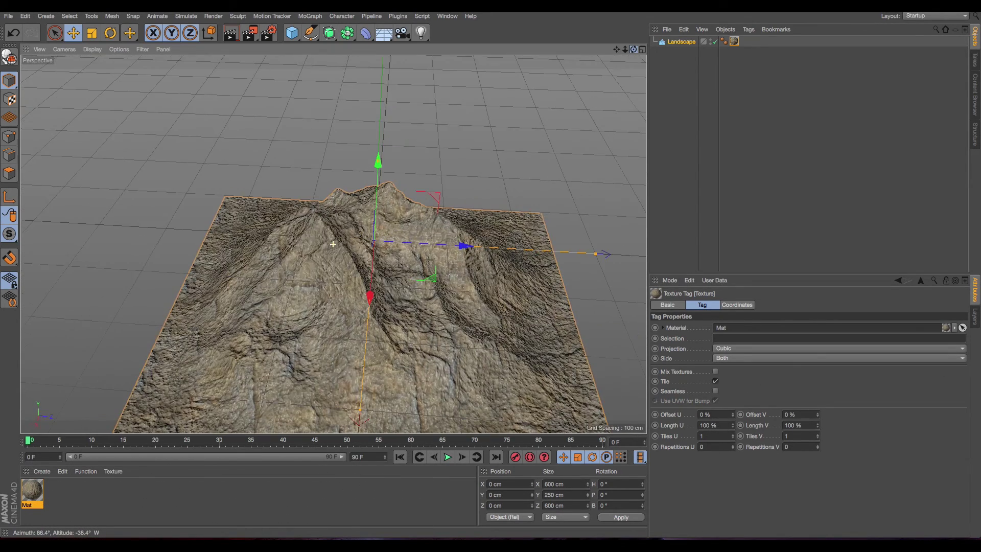
pyautogui.rightClick(674, 44)
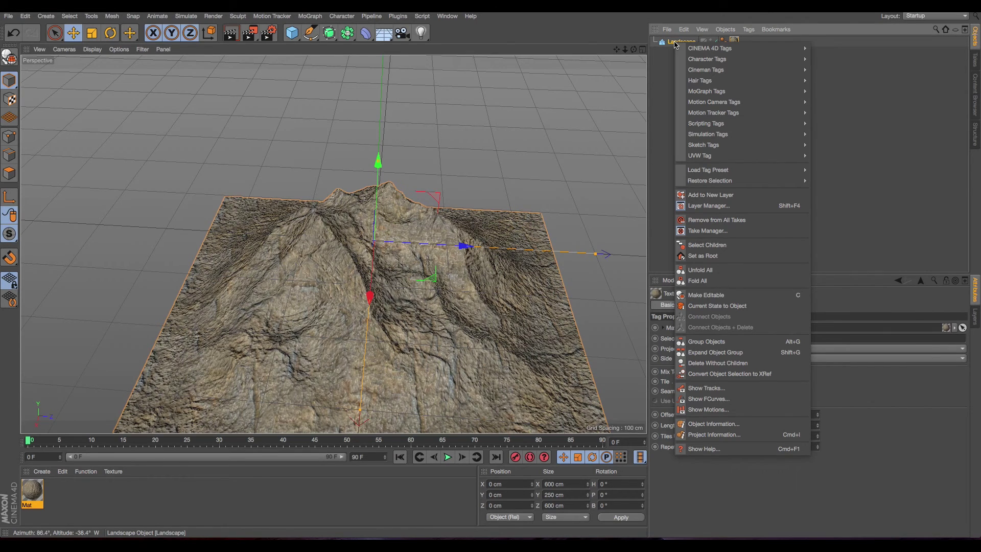
pyautogui.moveTo(723, 135)
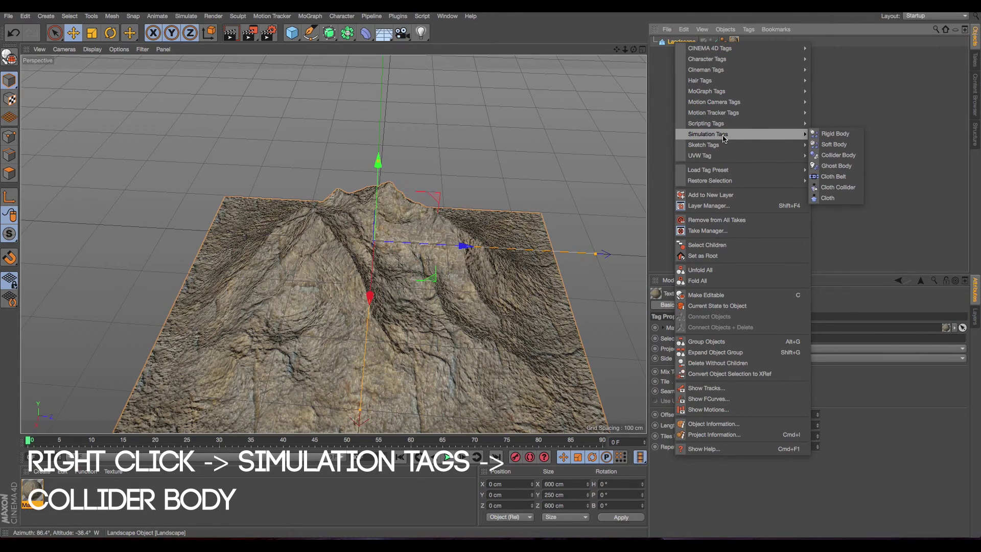
pyautogui.click(851, 156)
pyautogui.click(672, 63)
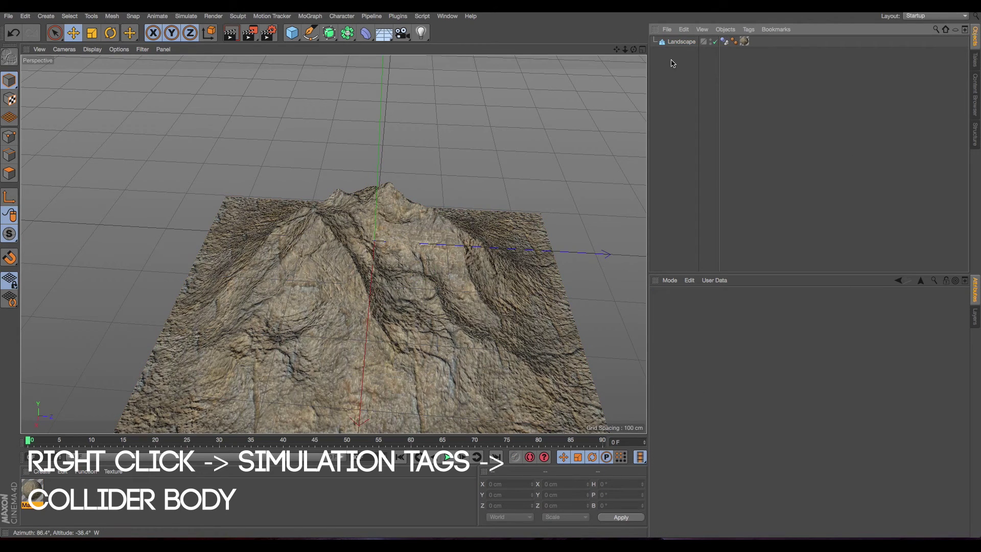
# Add a sphere, scale it to a radius of about 41 cm and raise it above the mountain to about Y 125 cm.
pyautogui.click(291, 33)
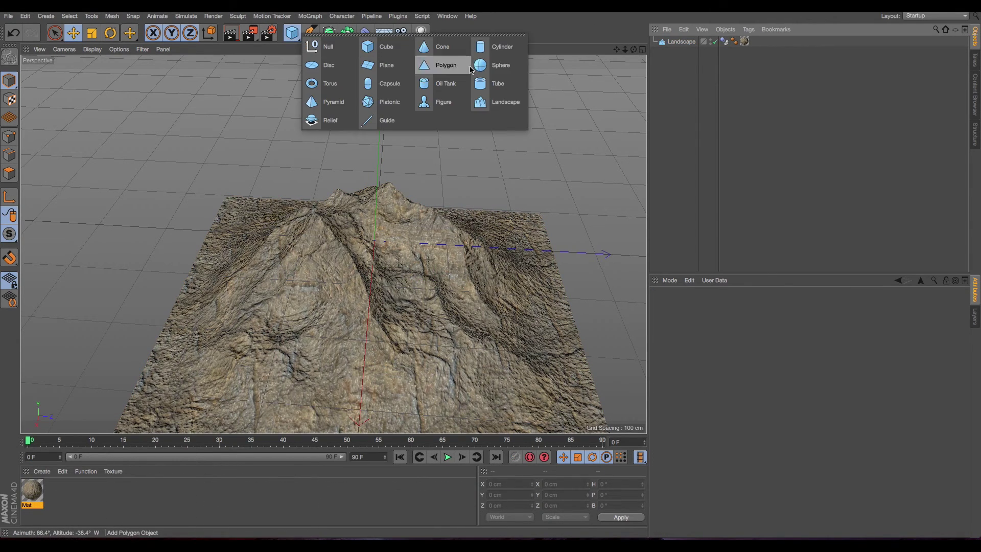
pyautogui.click(494, 66)
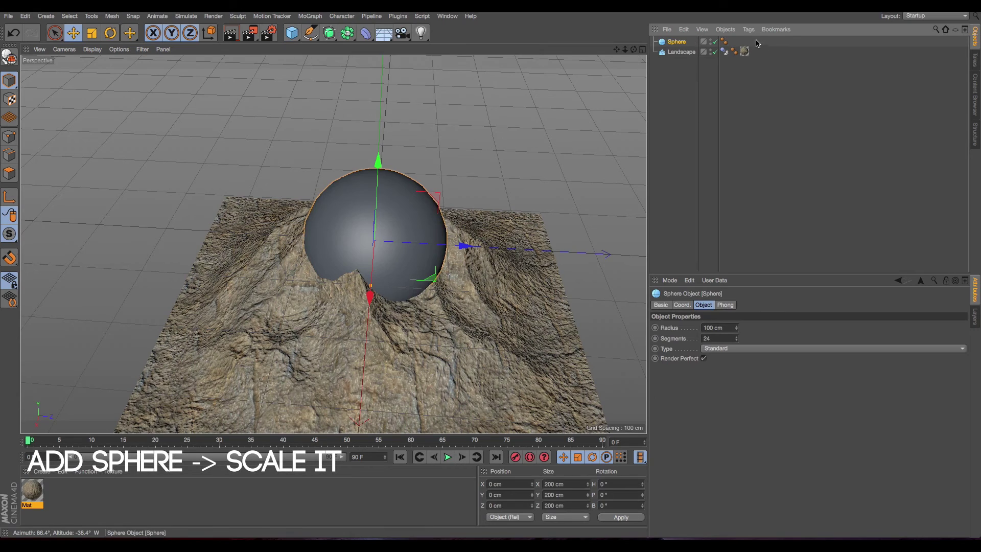
pyautogui.press('t')
pyautogui.moveTo(440, 264); pyautogui.dragTo(358, 227)
pyautogui.press('e')
pyautogui.moveTo(383, 177); pyautogui.dragTo(383, 100)
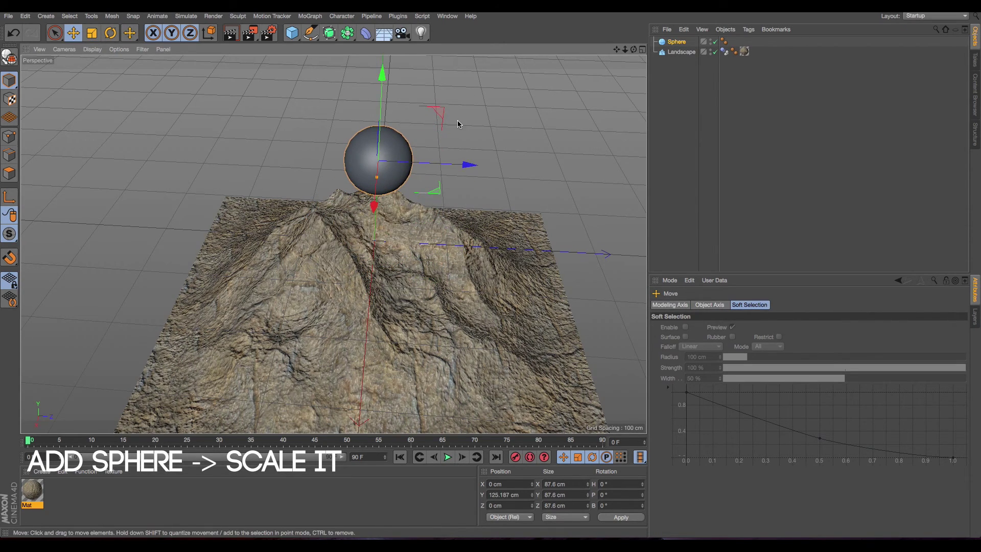
pyautogui.press('t')
pyautogui.moveTo(460, 121); pyautogui.dragTo(442, 126)
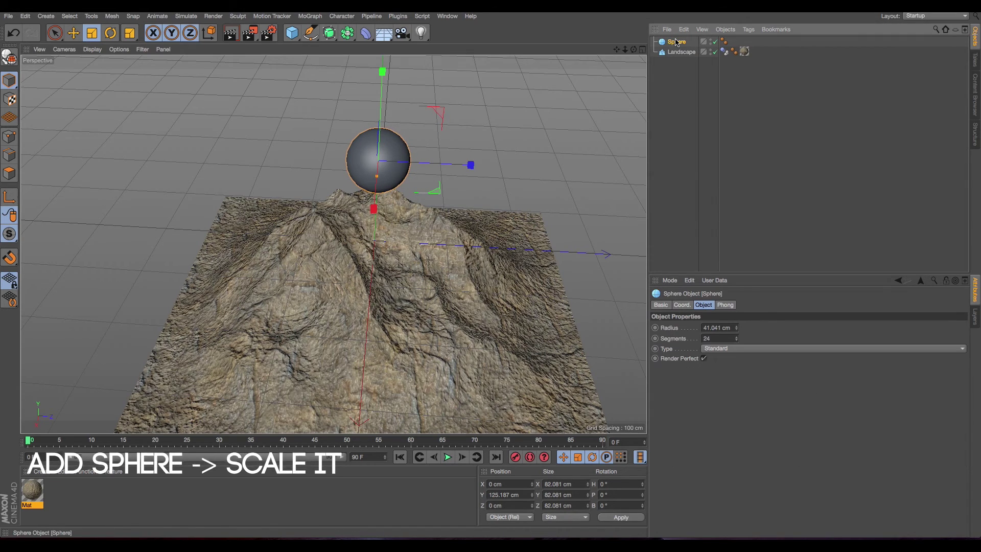
# Apply a new material to the sphere and set its color to bright yellow with H 66°, S 94% and V 99%.
pyautogui.doubleClick(44, 488)
pyautogui.moveTo(44, 488); pyautogui.dragTo(378, 158)
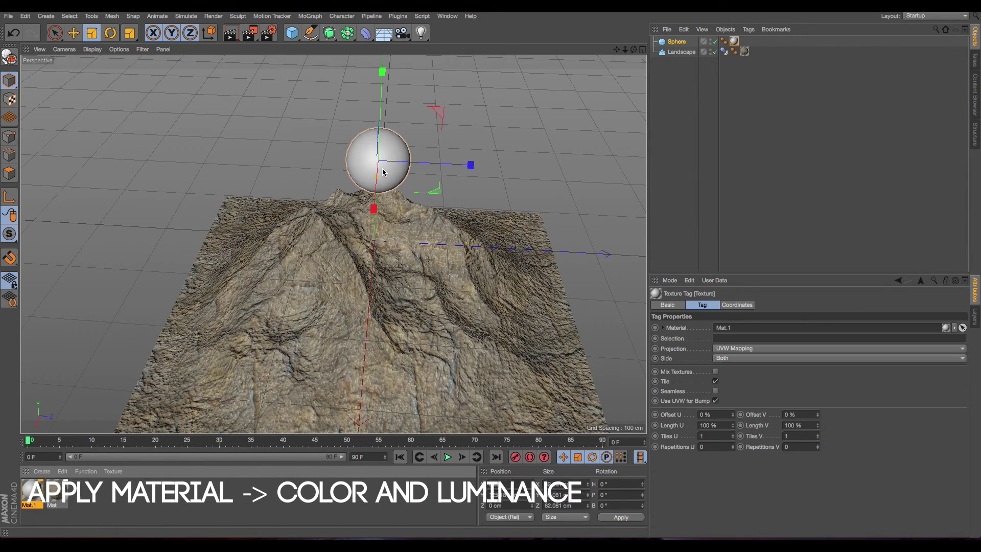
pyautogui.click(32, 490)
pyautogui.doubleClick(32, 491)
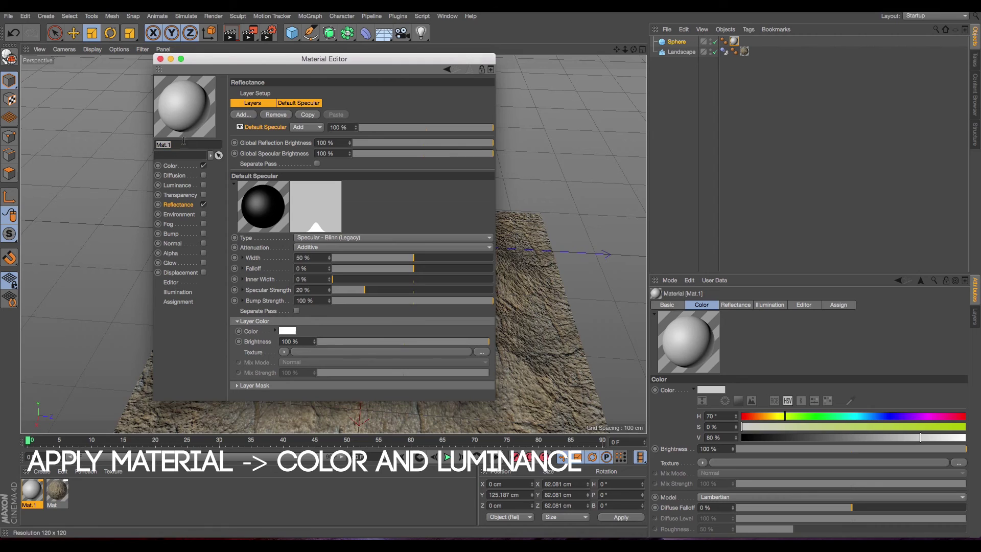
pyautogui.click(174, 168)
pyautogui.moveTo(373, 119); pyautogui.dragTo(351, 119)
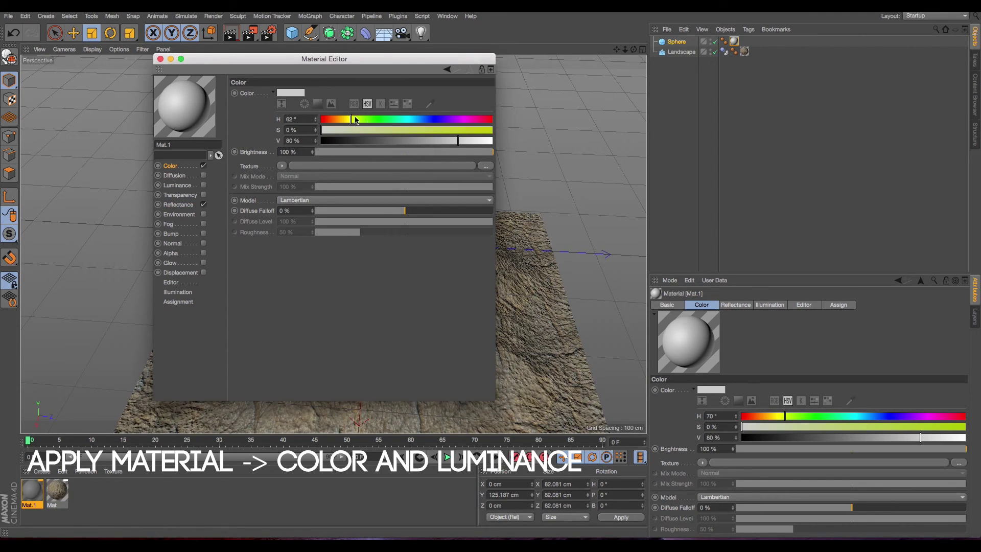
pyautogui.moveTo(443, 130); pyautogui.dragTo(481, 130)
pyautogui.moveTo(479, 140); pyautogui.dragTo(491, 141)
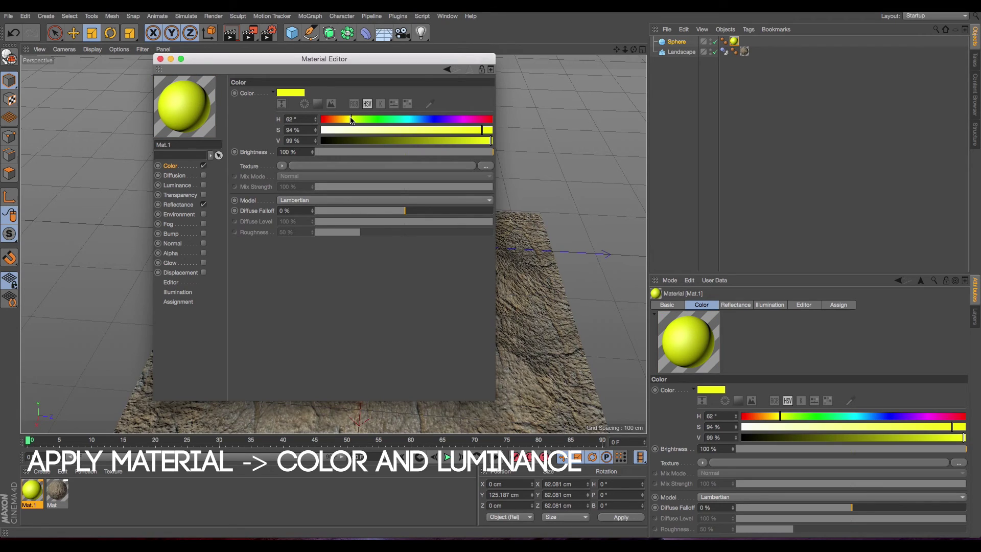
# Enable the sphere material's Luminance channel with a turquoise color of H 173°, S 100%, V 93% and 66% brightness.
pyautogui.click(204, 185)
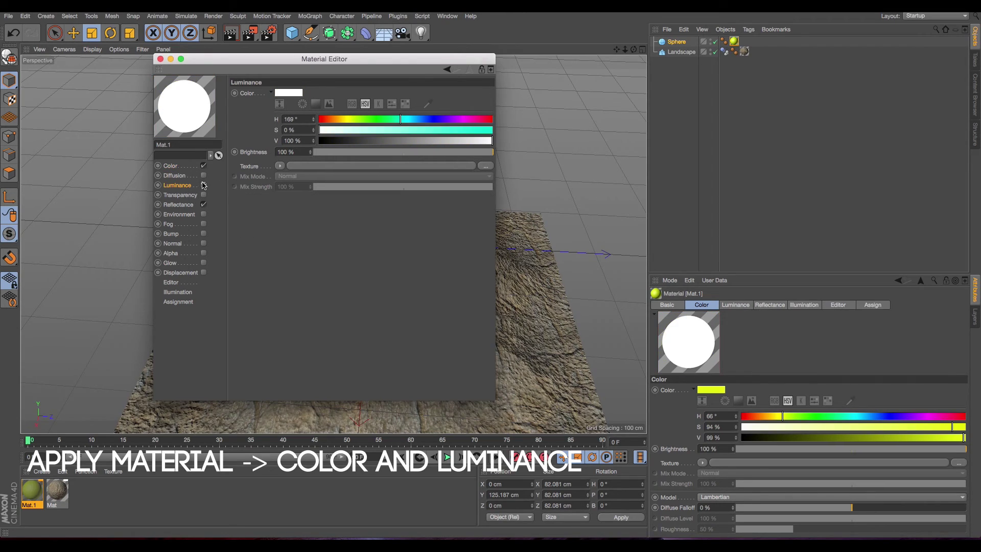
pyautogui.moveTo(403, 130); pyautogui.dragTo(473, 140)
pyautogui.moveTo(485, 130)
pyautogui.mouseDown()
pyautogui.moveTo(493, 130)
pyautogui.moveTo(443, 153)
pyautogui.moveTo(458, 154)
pyautogui.moveTo(433, 153)
pyautogui.moveTo(480, 141)
pyautogui.mouseUp()
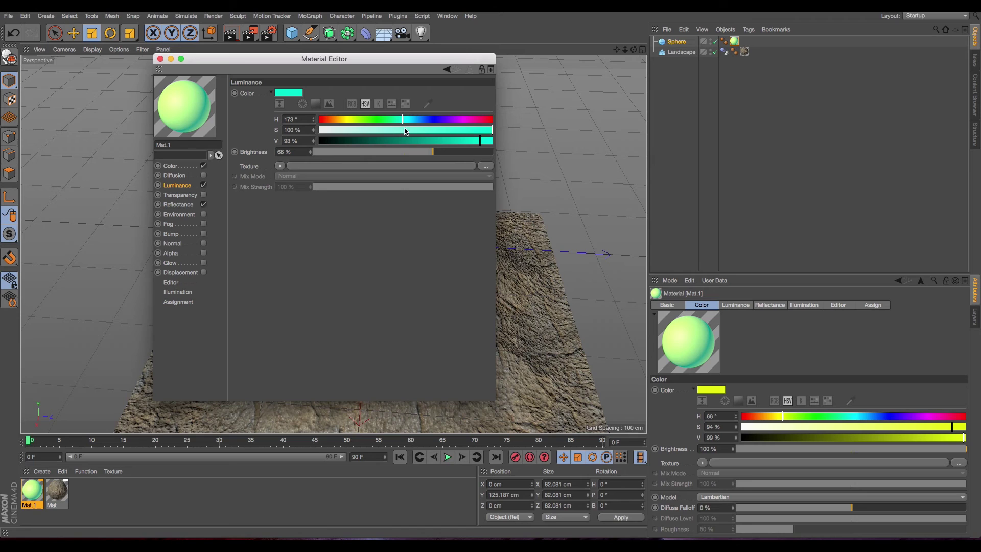
pyautogui.click(171, 166)
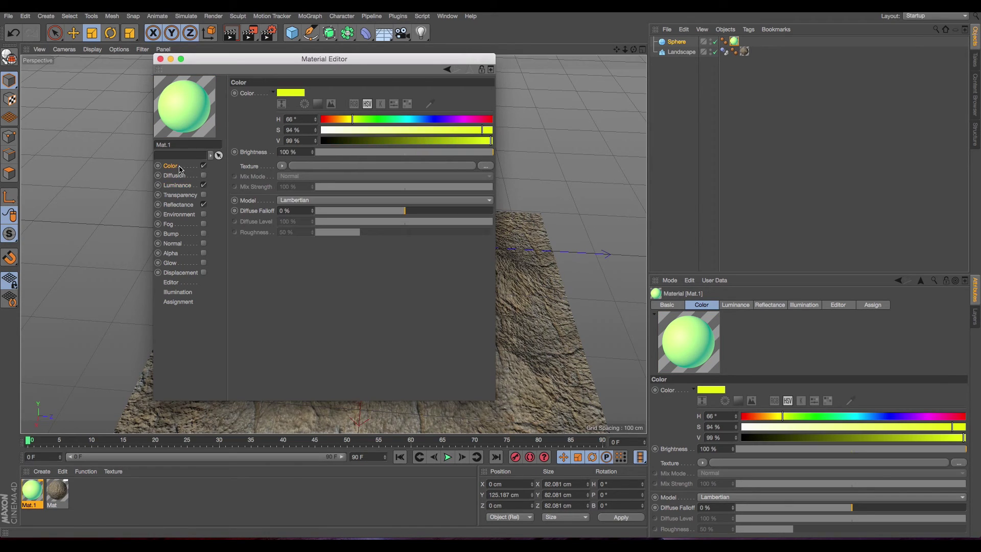
# Close the material editor and set the sphere's type to Icosahedron.
pyautogui.click(160, 59)
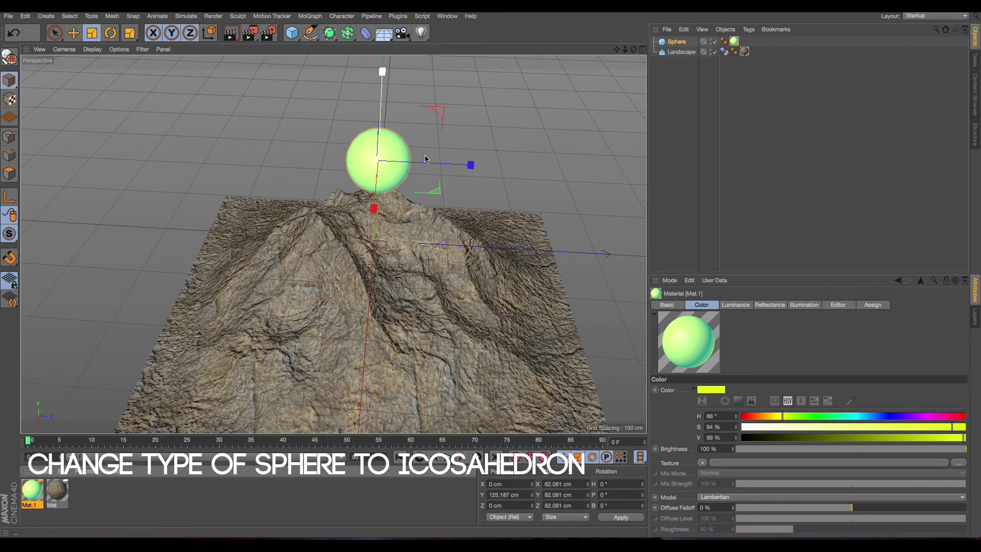
pyautogui.click(678, 42)
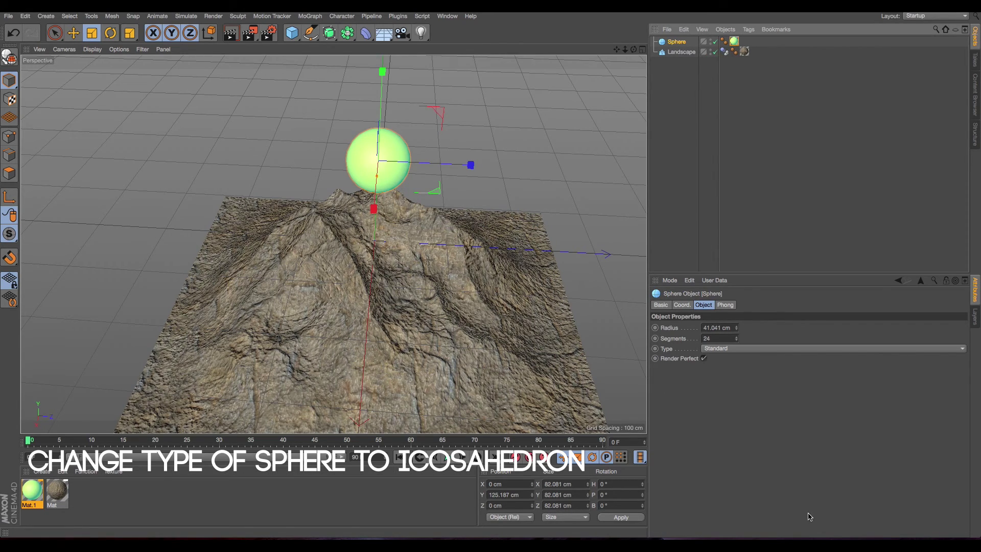
pyautogui.click(728, 349)
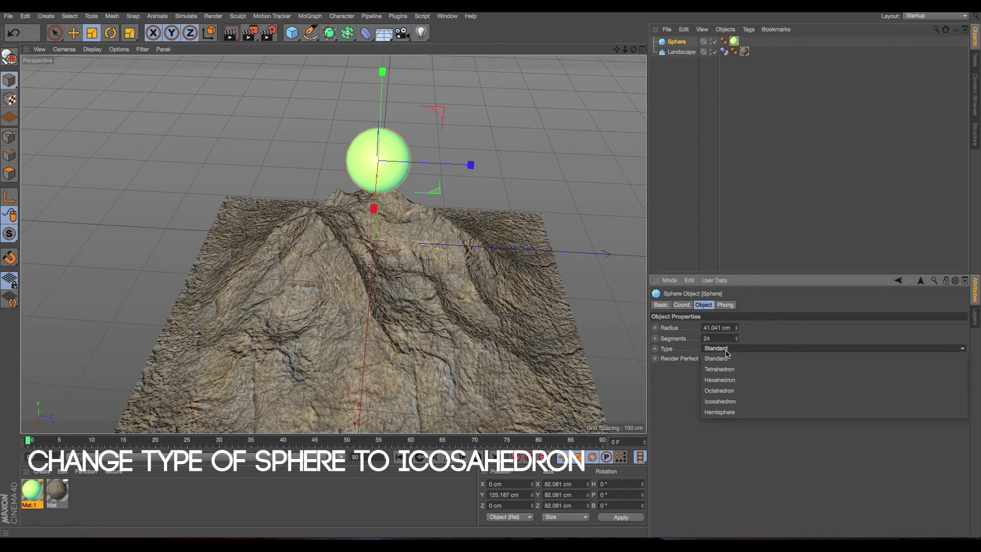
pyautogui.click(728, 401)
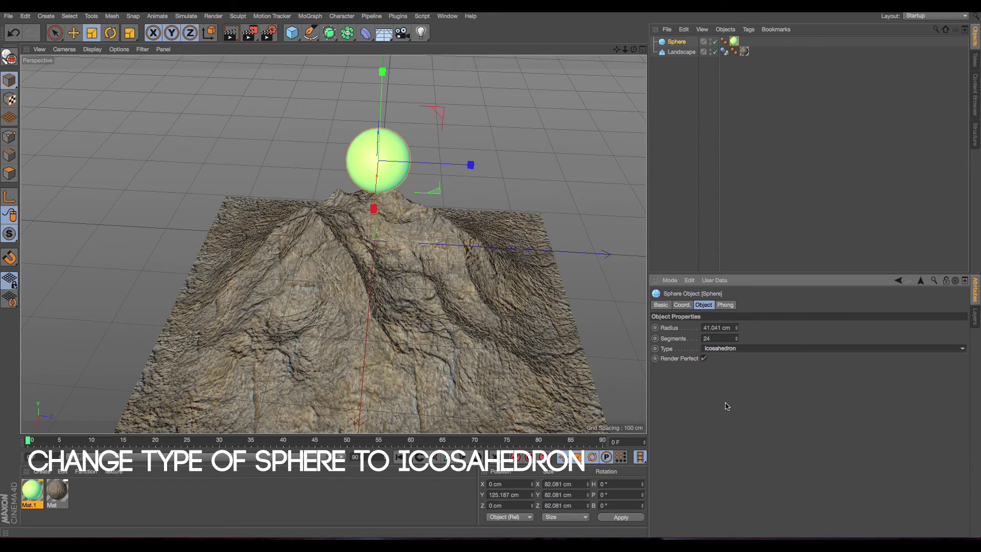
# Put the sphere into a linear Cloner with a count of 6 and a Y spacing of 152 cm.
pyautogui.click(310, 16)
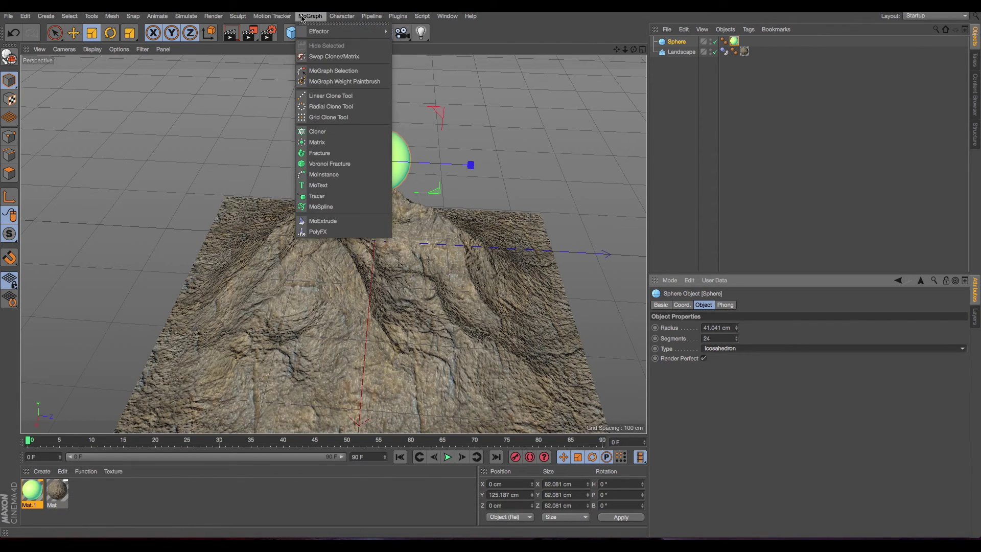
pyautogui.keyDown('alt'); pyautogui.click(331, 131); pyautogui.keyUp('alt')
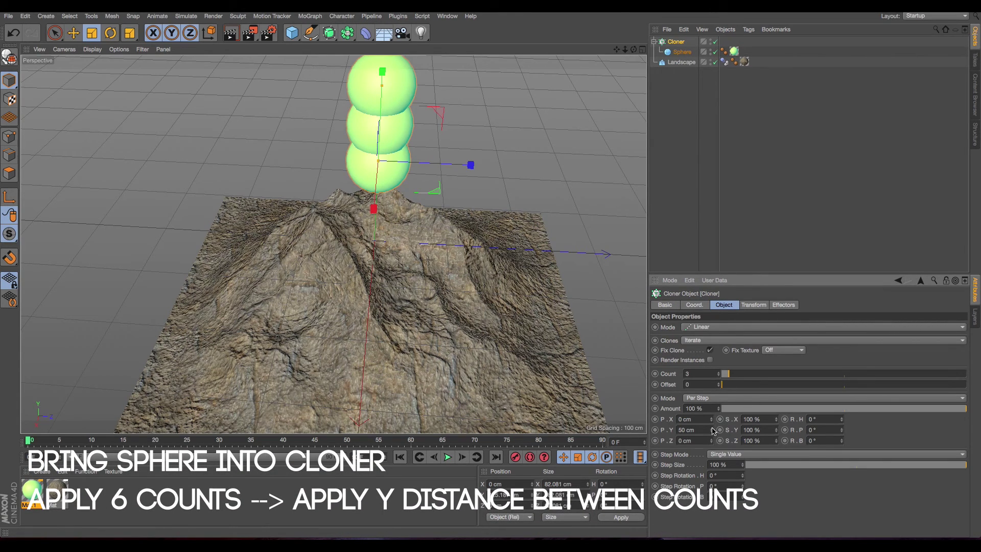
pyautogui.moveTo(711, 430); pyautogui.dragTo(719, 367)
pyautogui.moveTo(625, 50); pyautogui.dragTo(532, 52)
pyautogui.moveTo(713, 433); pyautogui.dragTo(736, 374)
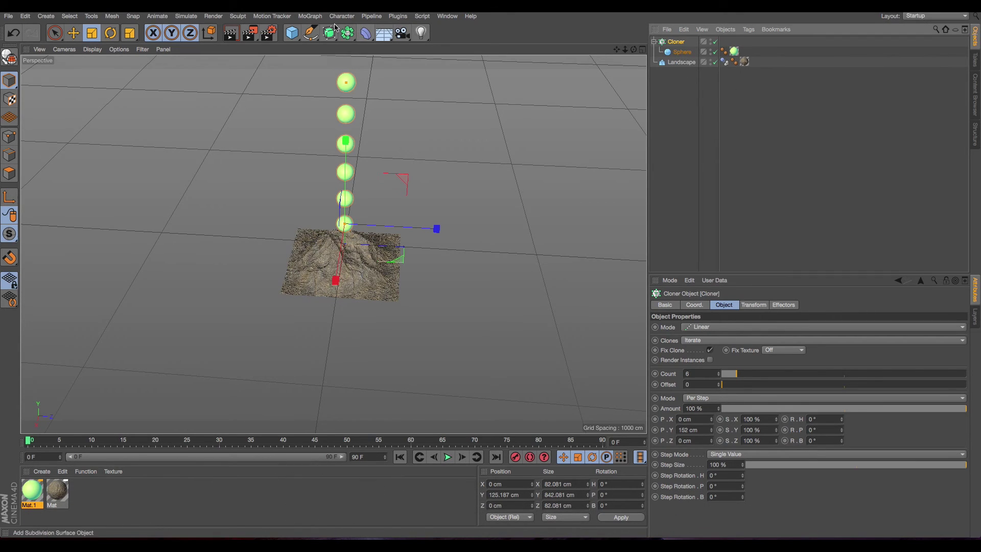
# Add a Random effector to the Cloner with position offsets of 0 cm in X, 0 cm in Y and 81 cm in Z.
pyautogui.click(310, 15)
pyautogui.moveTo(353, 31)
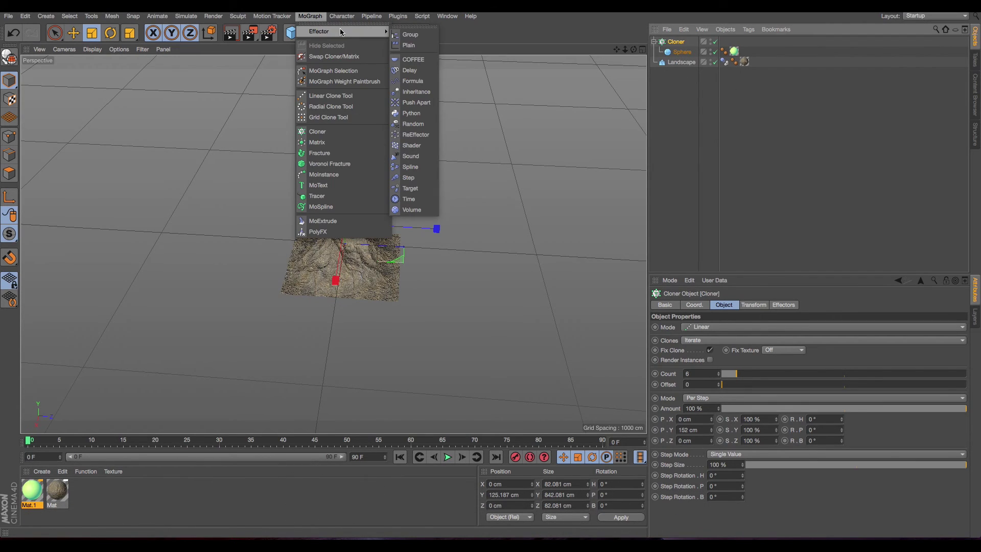
pyautogui.click(413, 124)
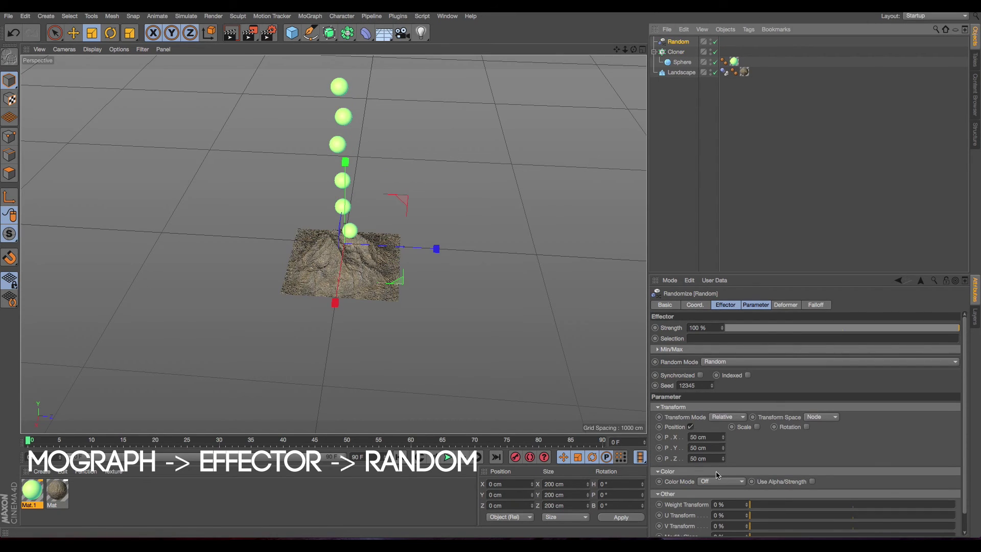
pyautogui.moveTo(707, 437)
pyautogui.mouseDown()
pyautogui.moveTo(674, 440)
pyautogui.moveTo(723, 454)
pyautogui.moveTo(723, 443)
pyautogui.mouseUp()
pyautogui.write('00')
pyautogui.press('Return')
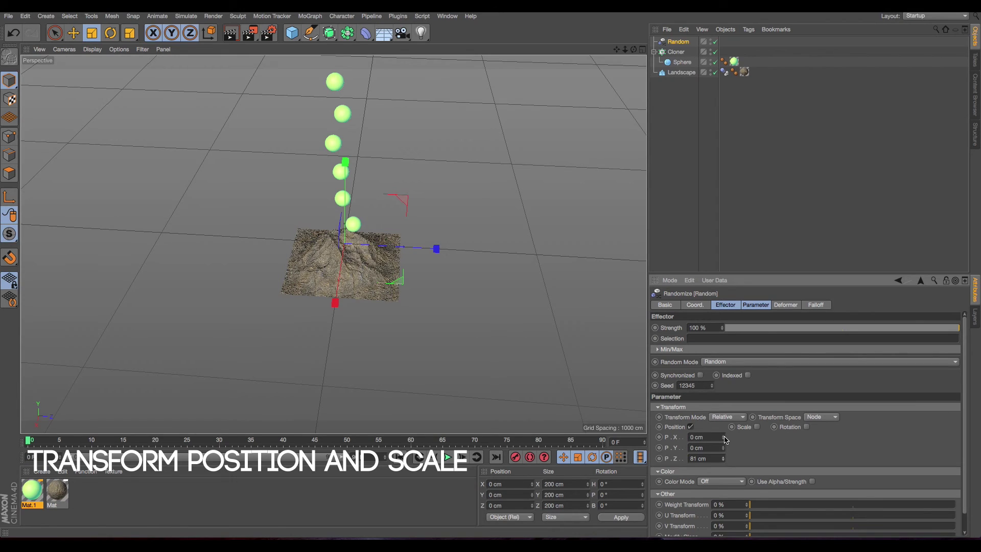
# Enable uniform scale variation in the Random effector and set it to 0.5.
pyautogui.click(757, 427)
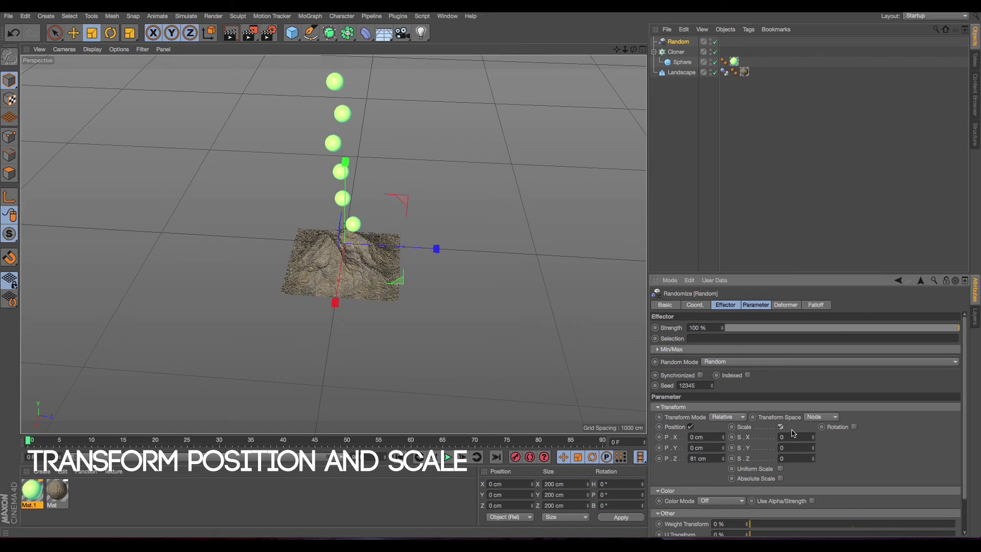
pyautogui.click(780, 468)
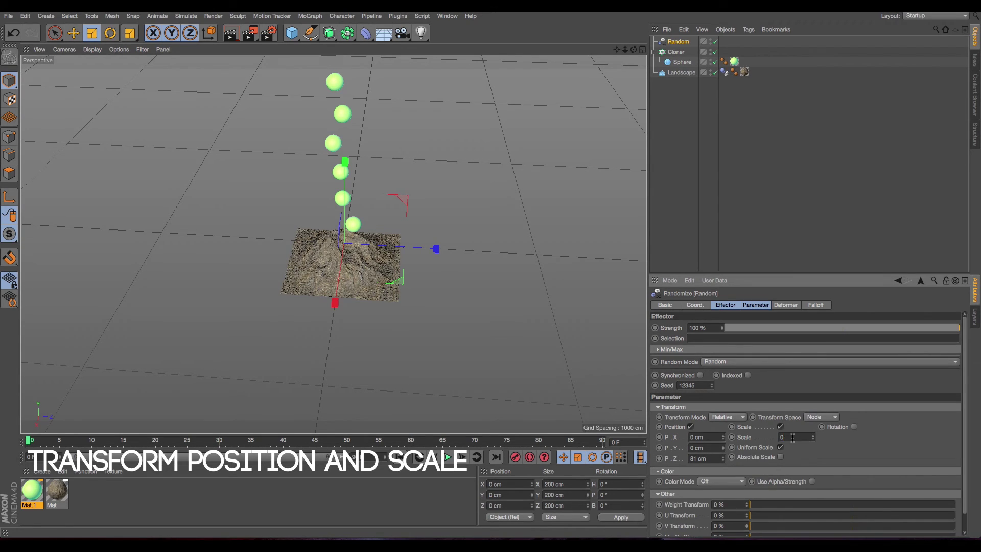
pyautogui.press('Return')
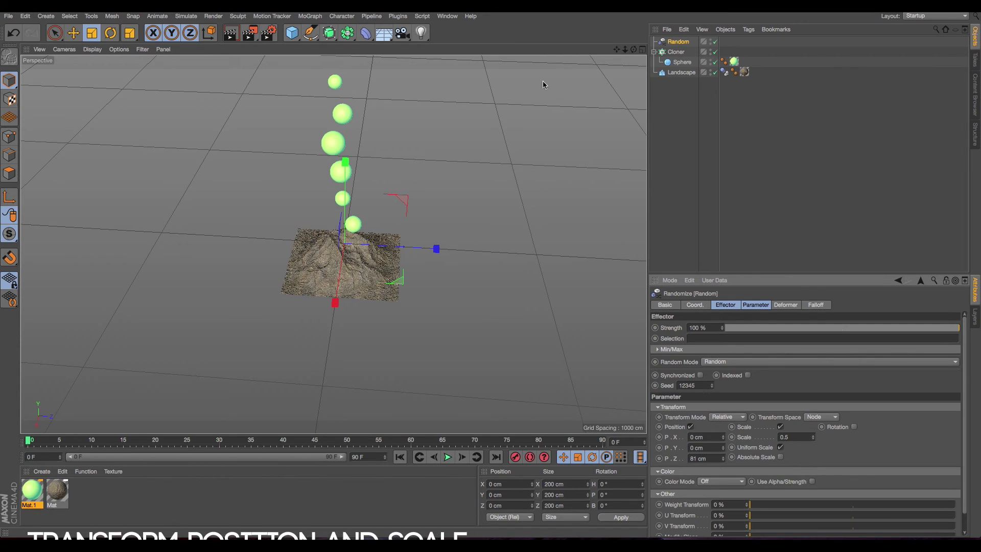
# Add a Soft Body simulation tag to the Sphere inside the Cloner.
pyautogui.moveTo(625, 49); pyautogui.dragTo(333, 245)
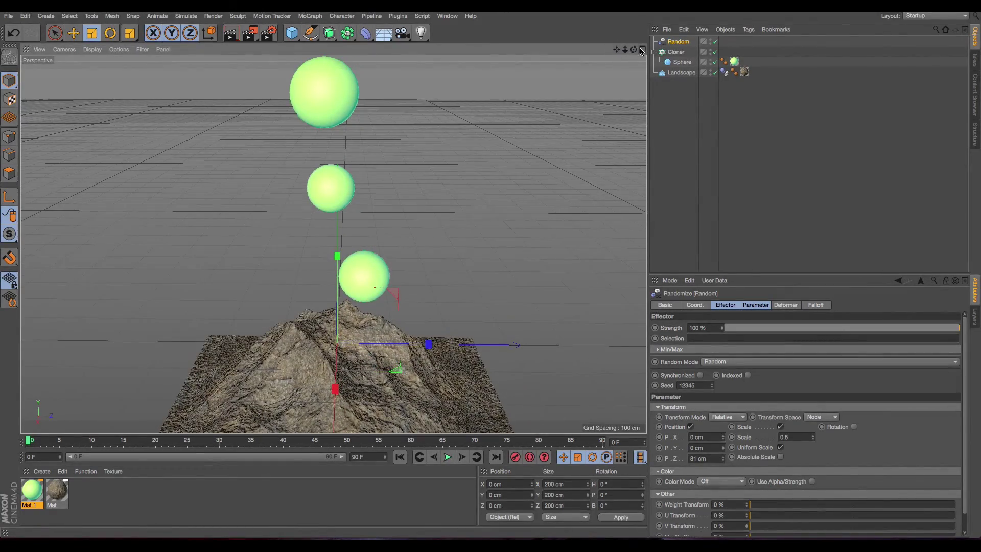
pyautogui.moveTo(633, 49); pyautogui.dragTo(332, 244)
pyautogui.moveTo(617, 50)
pyautogui.mouseDown()
pyautogui.moveTo(333, 244)
pyautogui.moveTo(617, 50)
pyautogui.moveTo(332, 244)
pyautogui.moveTo(633, 49)
pyautogui.mouseUp()
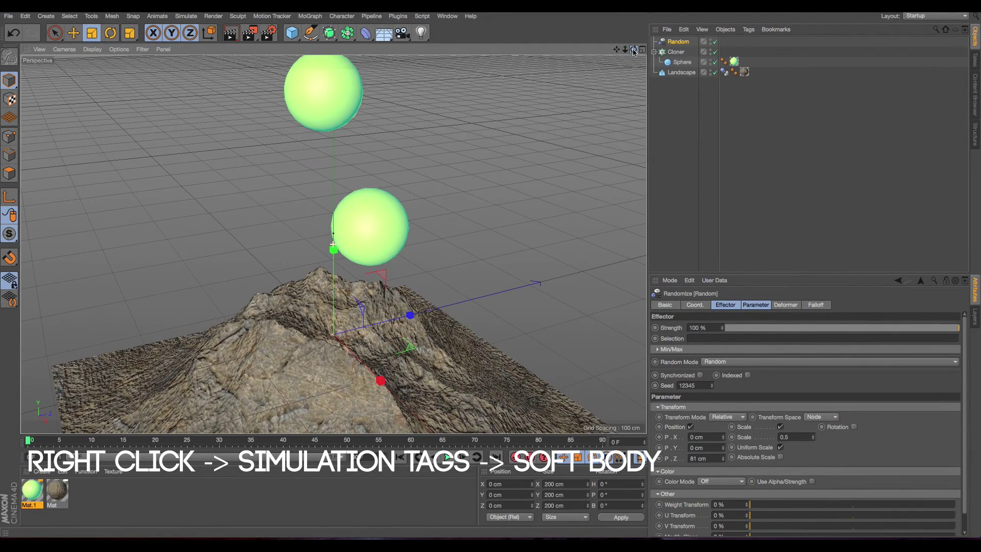
pyautogui.click(682, 62)
pyautogui.rightClick(682, 62)
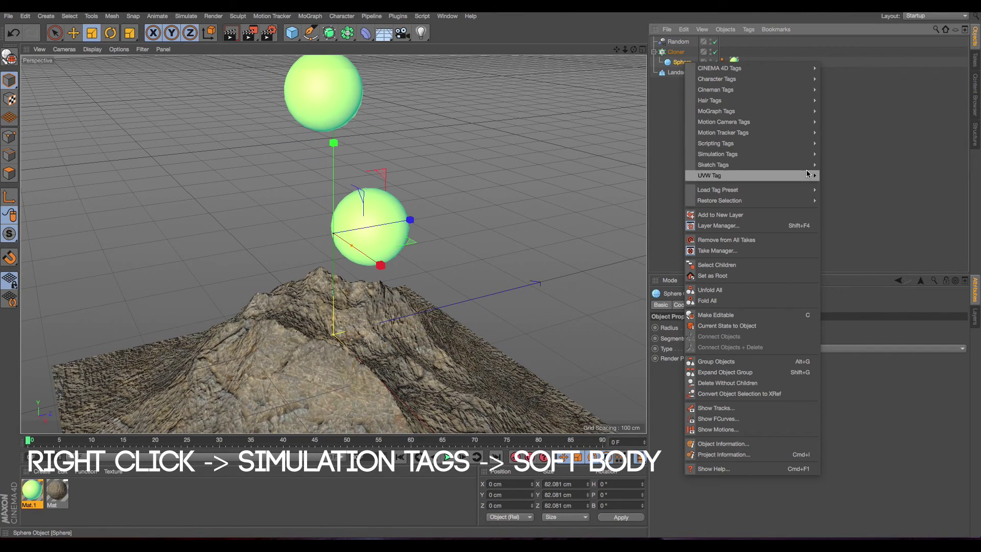
pyautogui.moveTo(795, 158)
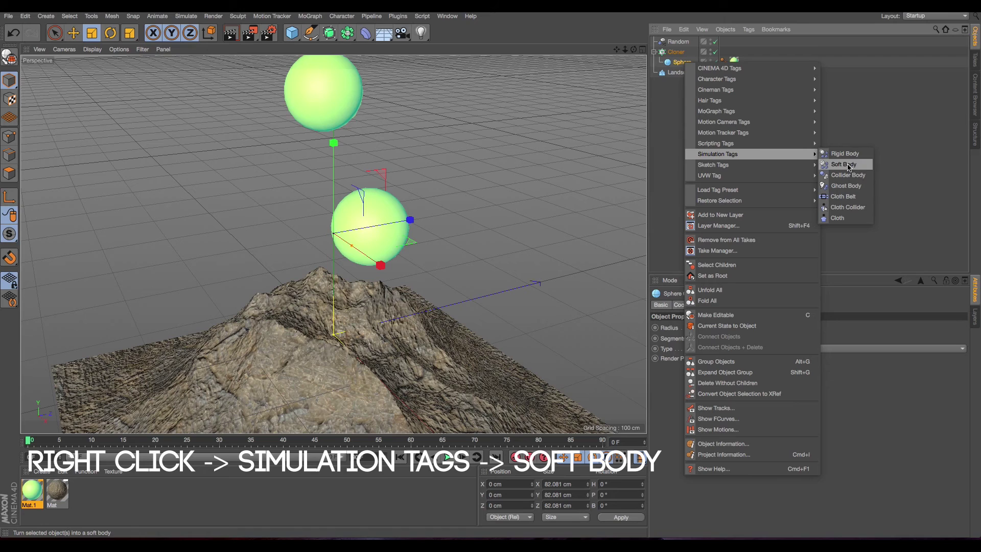
pyautogui.click(844, 164)
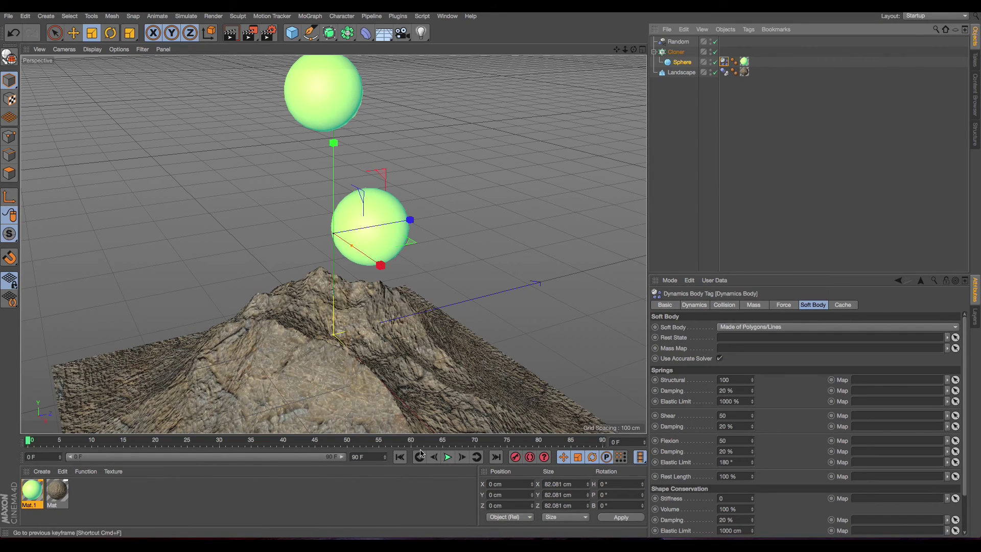
# Play the simulation to check how the soft spheres hit the landscape, stop it and return to frame 0.
pyautogui.click(447, 457)
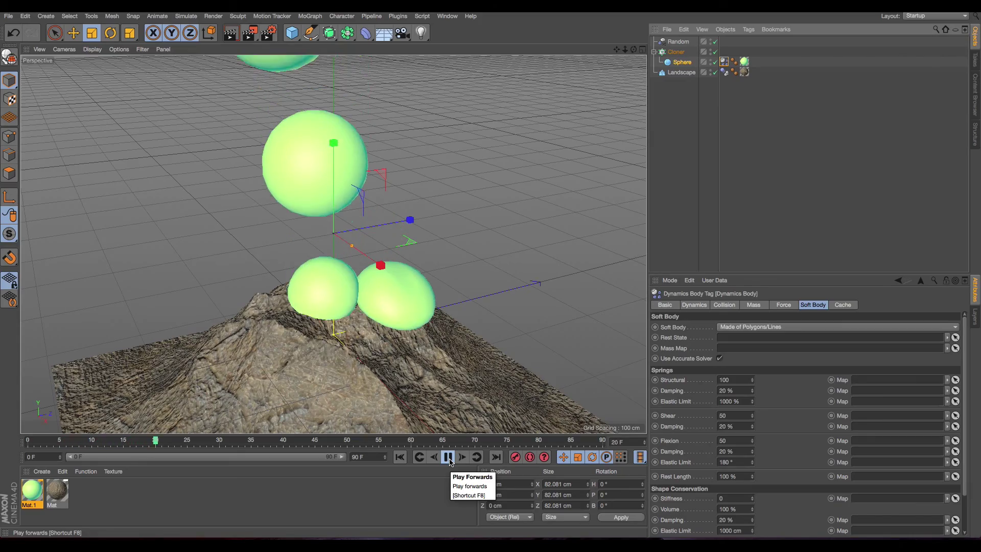
pyautogui.click(448, 458)
pyautogui.moveTo(634, 50)
pyautogui.mouseDown()
pyautogui.moveTo(634, 84)
pyautogui.moveTo(664, 58)
pyautogui.moveTo(682, 69)
pyautogui.moveTo(669, 72)
pyautogui.moveTo(635, 50)
pyautogui.mouseUp()
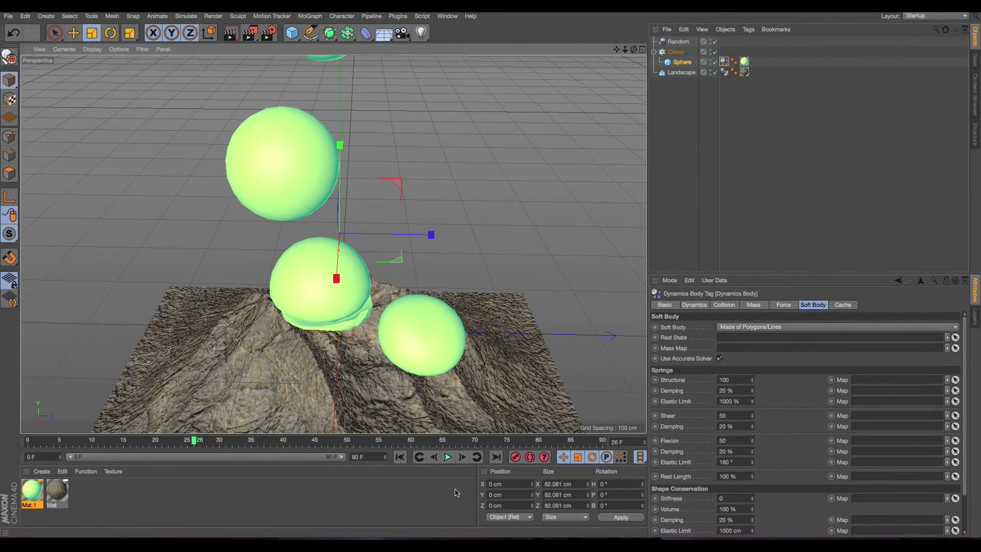
pyautogui.click(400, 457)
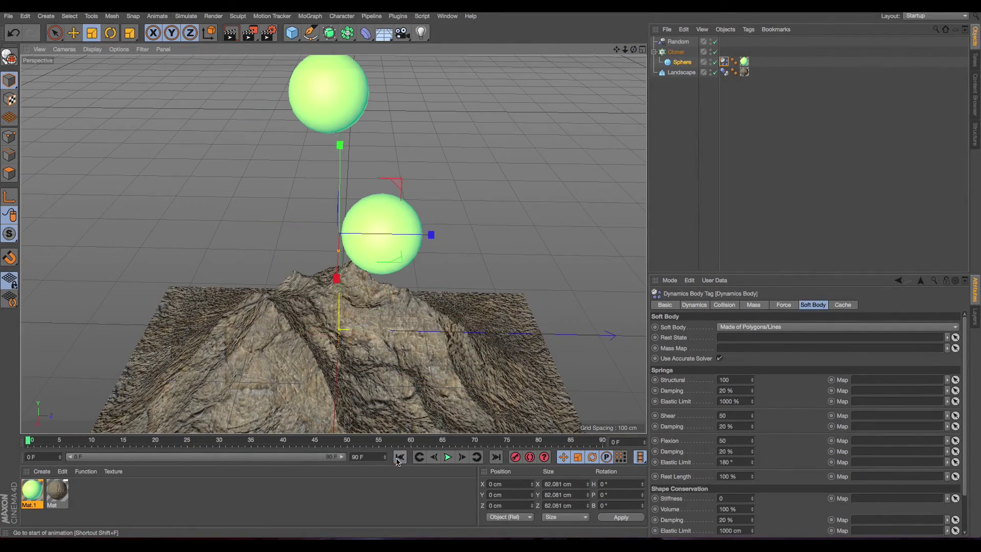
# Set the collision shape in the Landscape's dynamics body tag to Static Mesh.
pyautogui.click(724, 73)
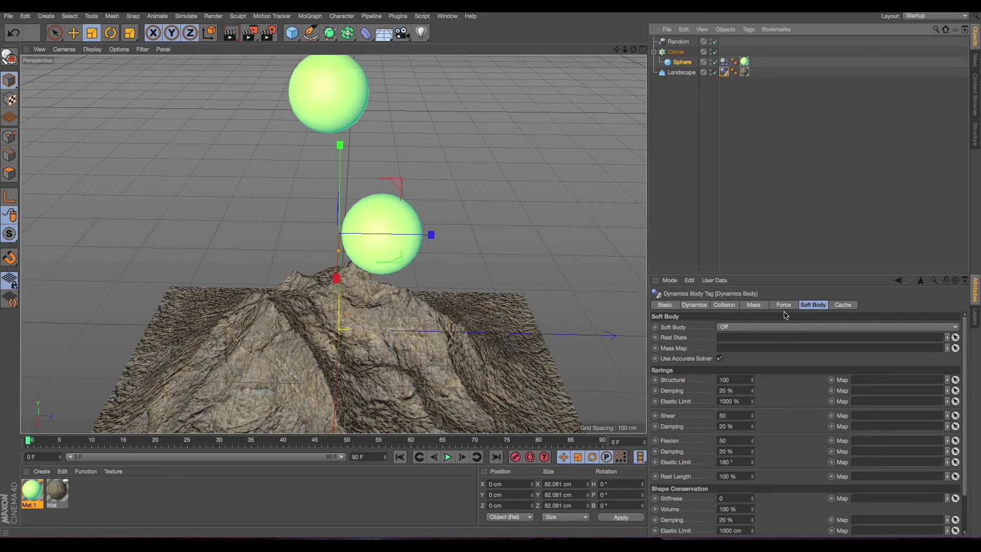
pyautogui.click(693, 305)
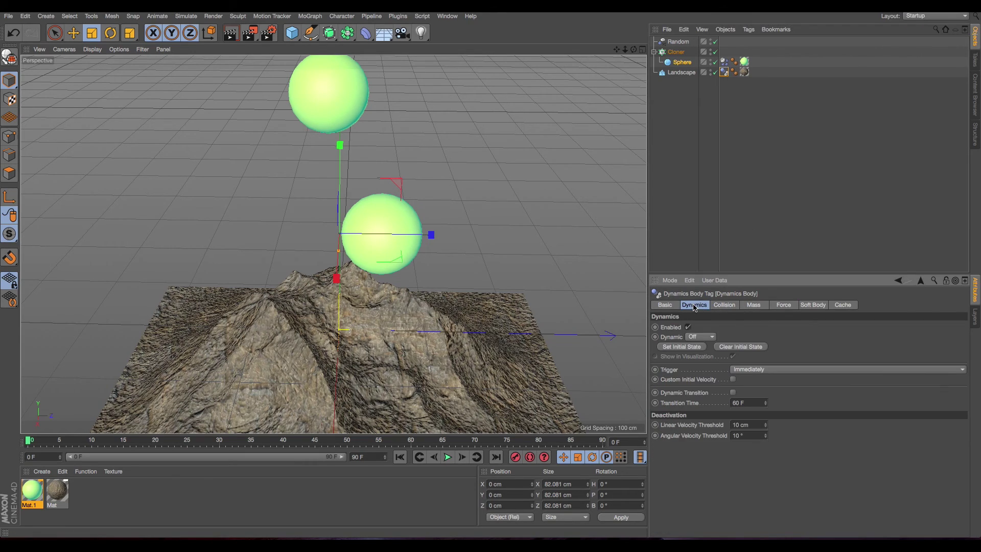
pyautogui.click(725, 306)
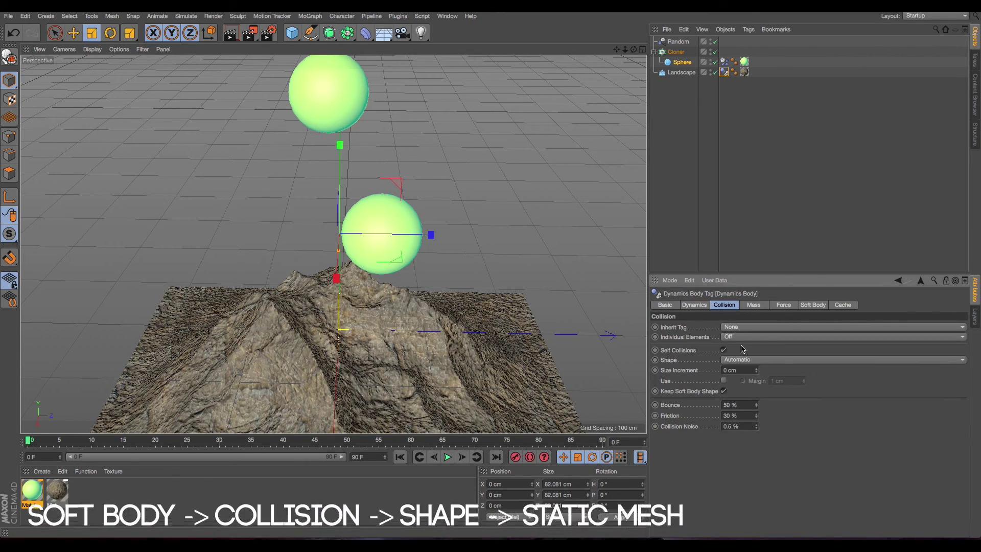
pyautogui.click(730, 361)
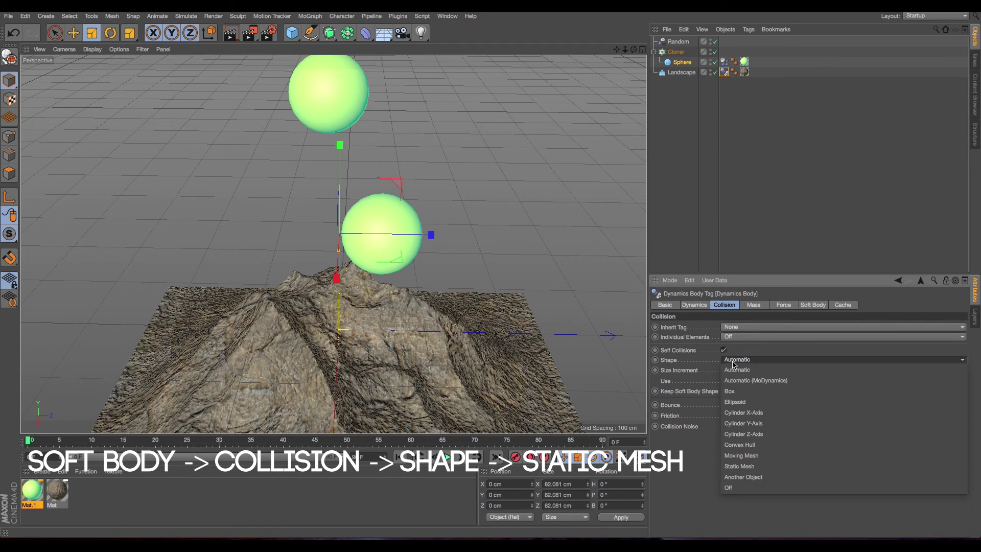
pyautogui.click(746, 466)
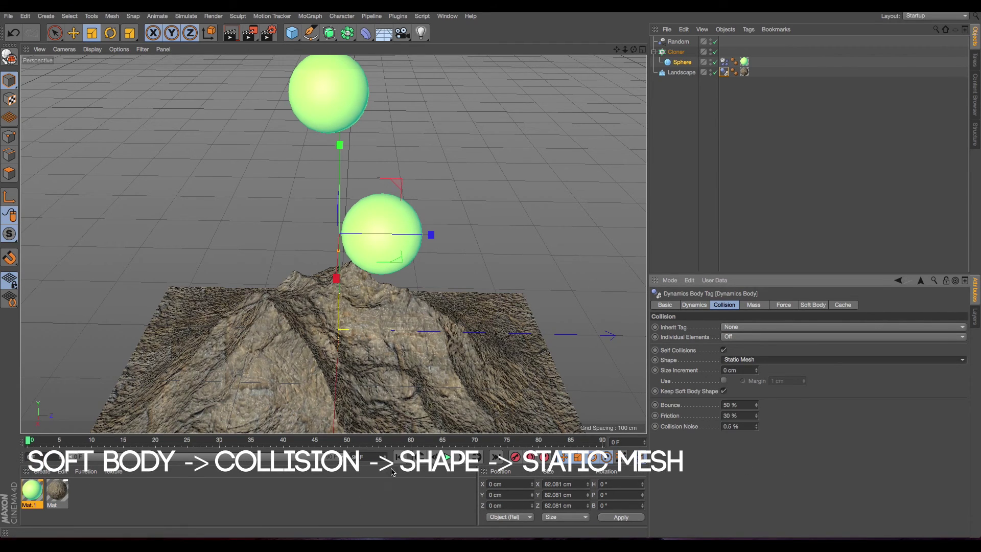
# Replay the simulation to about frame 23 and examine up close how the spheres touch the mountain.
pyautogui.click(447, 457)
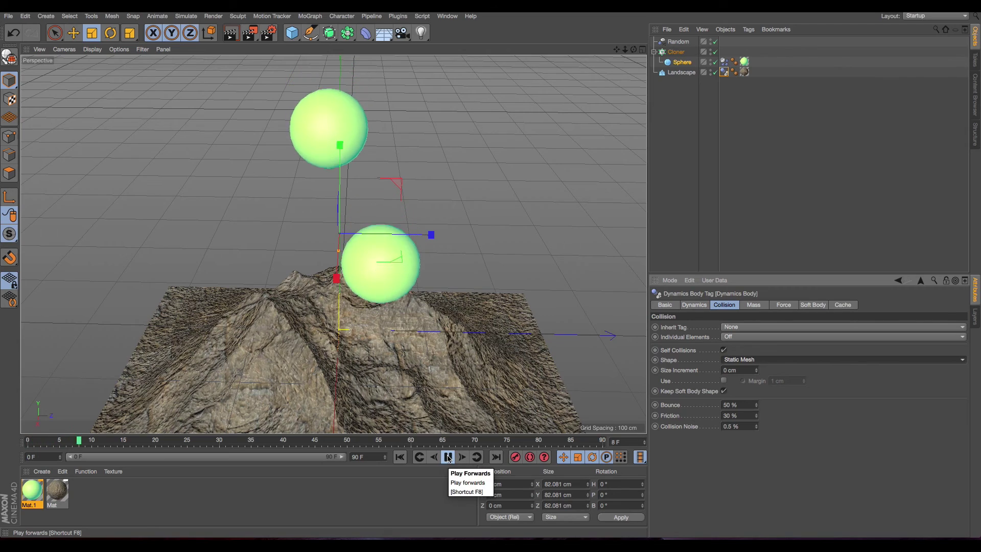
pyautogui.click(449, 458)
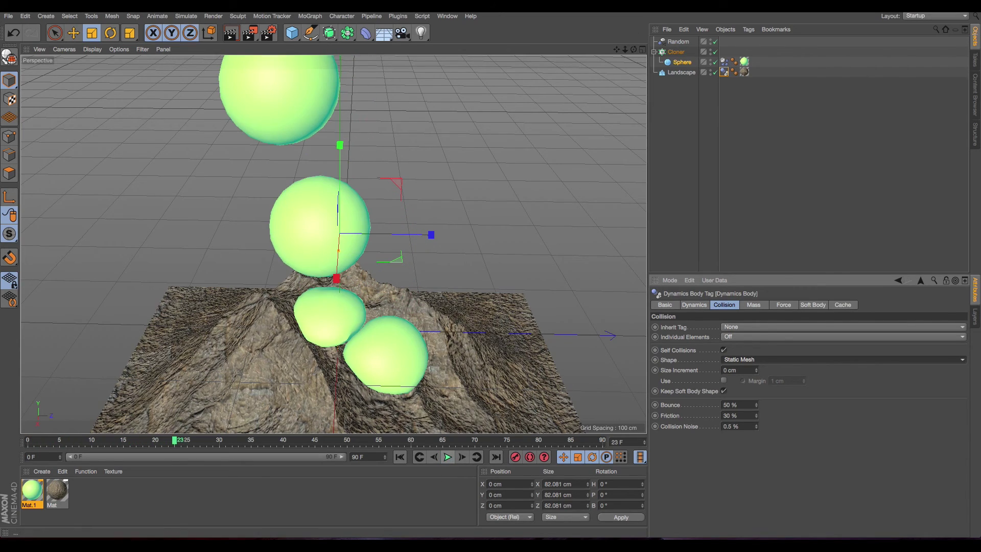
pyautogui.moveTo(633, 50)
pyautogui.mouseDown()
pyautogui.moveTo(610, 25)
pyautogui.moveTo(557, 37)
pyautogui.moveTo(651, 72)
pyautogui.moveTo(617, 57)
pyautogui.moveTo(610, 19)
pyautogui.moveTo(621, 3)
pyautogui.moveTo(620, 50)
pyautogui.moveTo(654, 47)
pyautogui.moveTo(631, 75)
pyautogui.moveTo(617, 52)
pyautogui.mouseUp()
# Place the Cloner inside a Subdivision Surface to smooth the spheres.
pyautogui.click(679, 53)
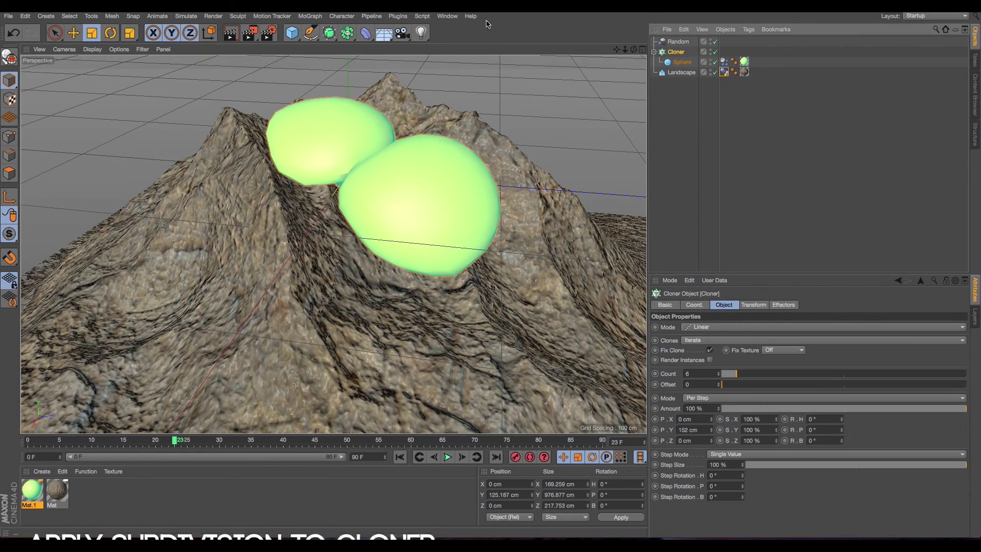
pyautogui.click(329, 32)
pyautogui.keyDown('alt'); pyautogui.click(371, 48); pyautogui.keyUp('alt')
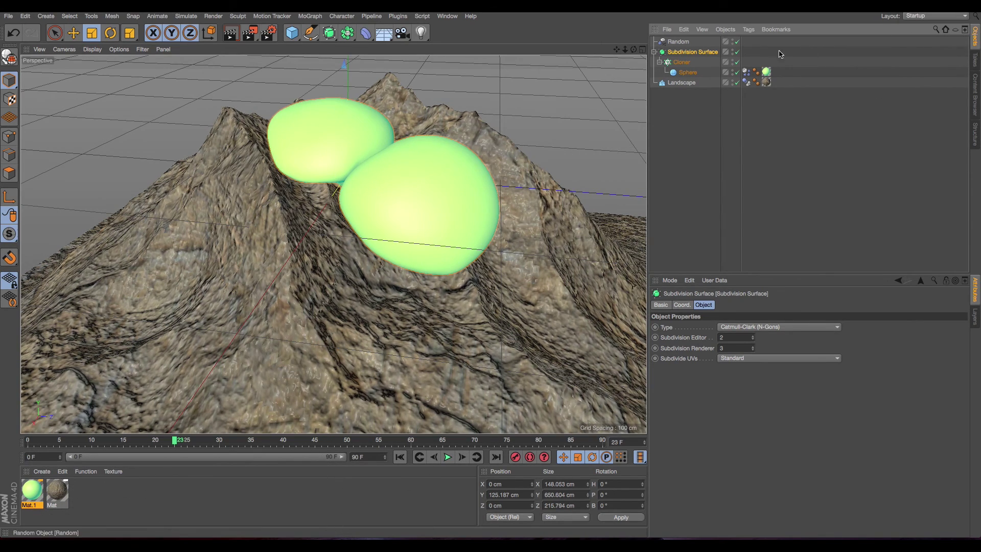
# Add a Physical Sky and a Floor object to the scene.
pyautogui.click(377, 33)
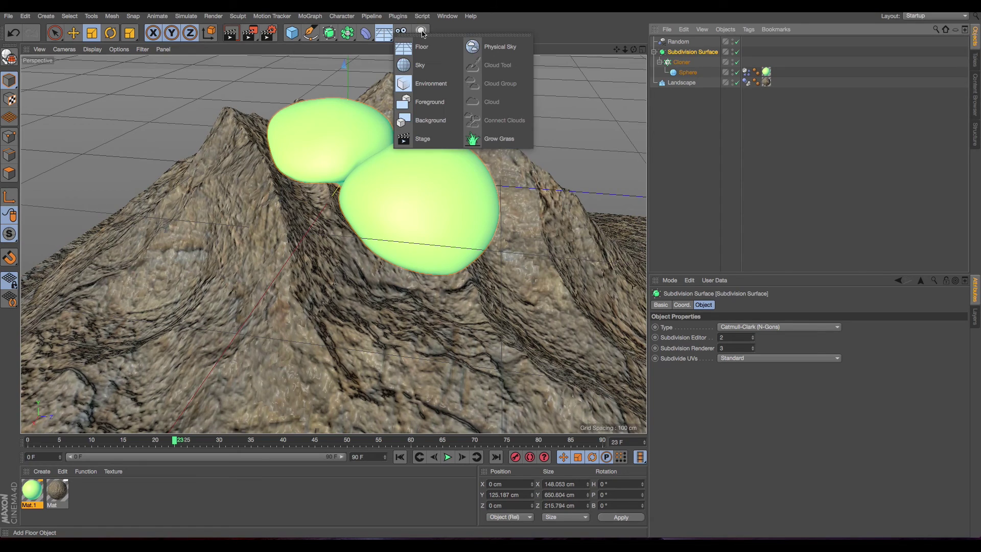
pyautogui.click(475, 46)
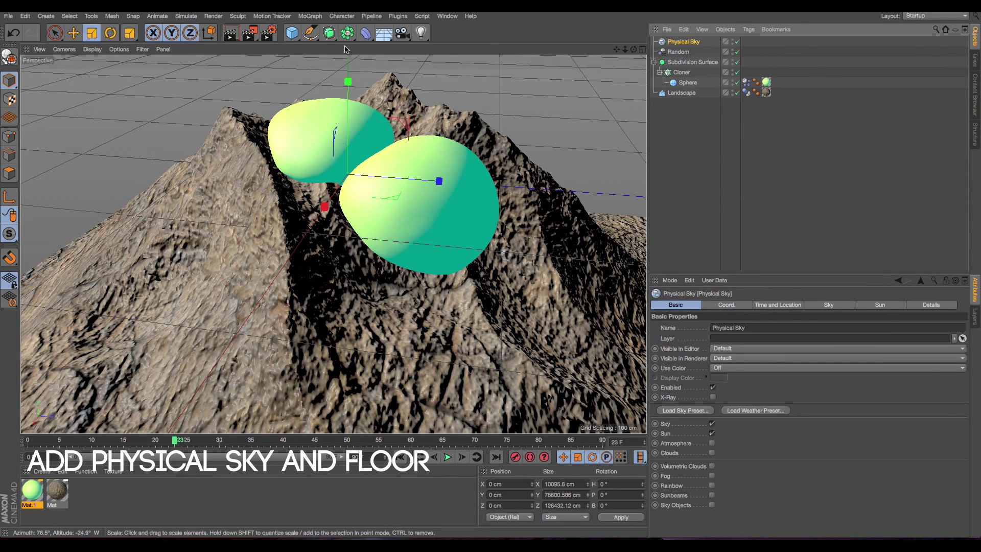
pyautogui.click(384, 33)
pyautogui.click(443, 55)
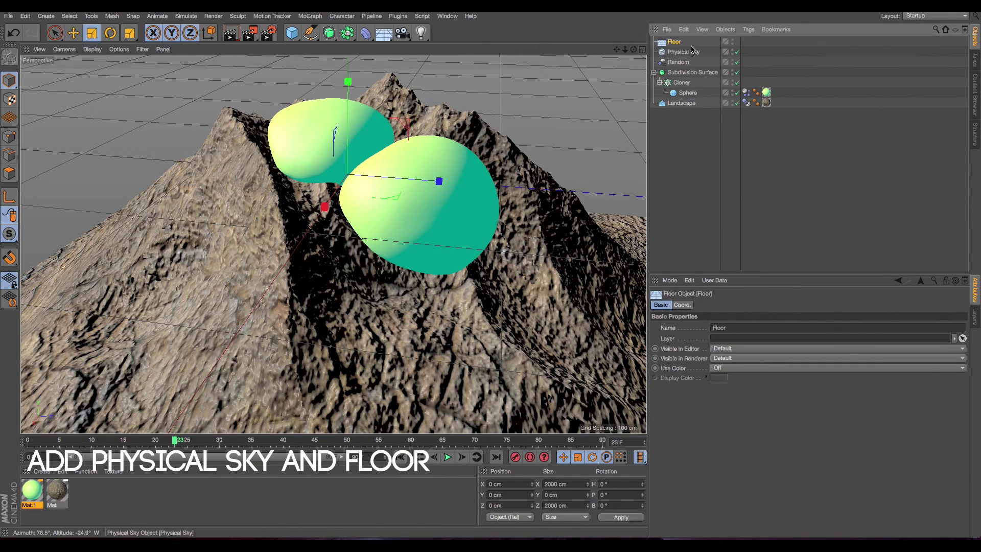
# Lower the floor to the base of the landscape, at about Y -122.5 cm.
pyautogui.press('e')
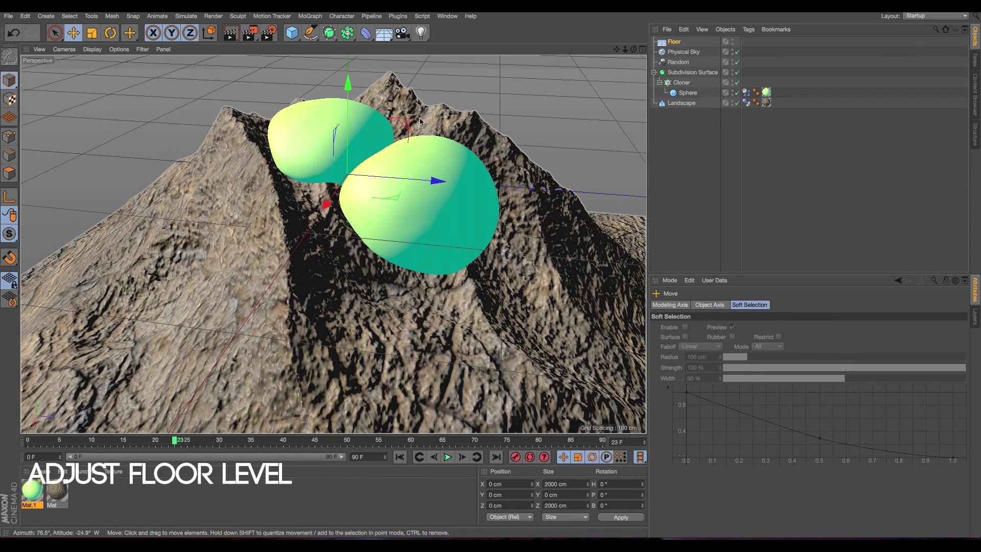
pyautogui.middleClick(226, 282)
pyautogui.moveTo(177, 312); pyautogui.dragTo(177, 337)
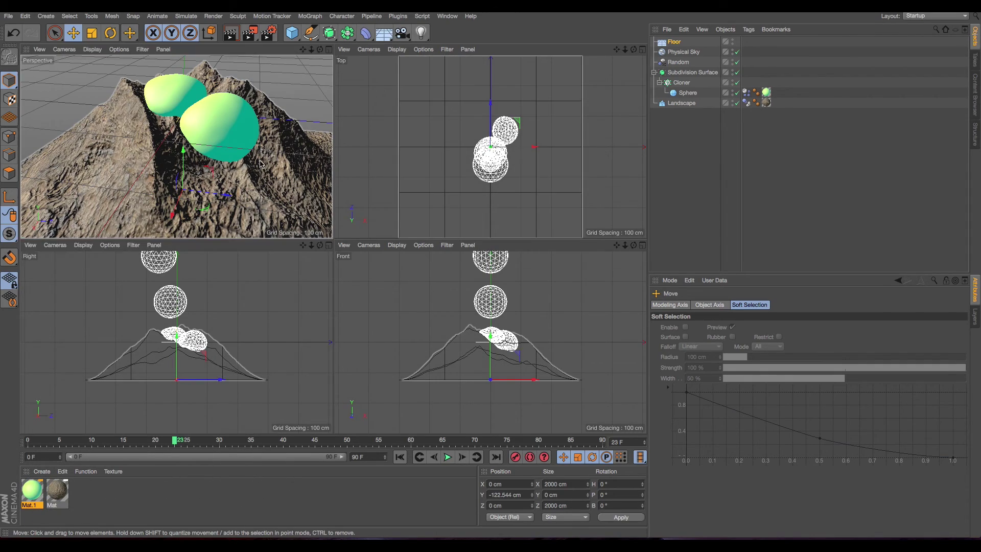
# Maximize the perspective view around the spheres and open the Soft Body settings of the Sphere's Dynamics Body tag.
pyautogui.middleClick(278, 174)
pyautogui.keyDown('alt'); pyautogui.moveTo(319, 240); pyautogui.dragTo(333, 244); pyautogui.keyUp('alt')
pyautogui.moveTo(634, 50); pyautogui.dragTo(581, 80)
pyautogui.moveTo(624, 51)
pyautogui.mouseDown()
pyautogui.moveTo(639, 50)
pyautogui.moveTo(618, 54)
pyautogui.mouseUp()
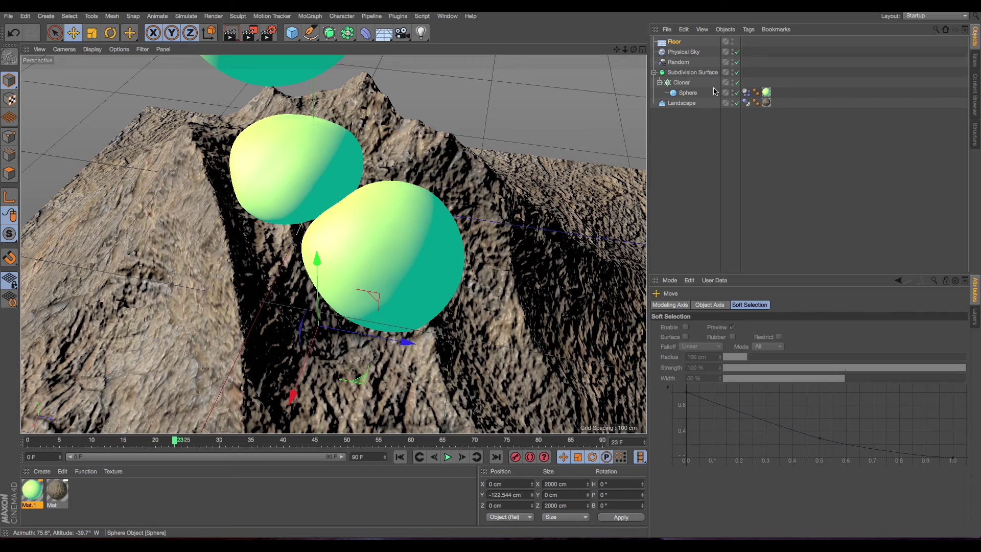
pyautogui.click(746, 93)
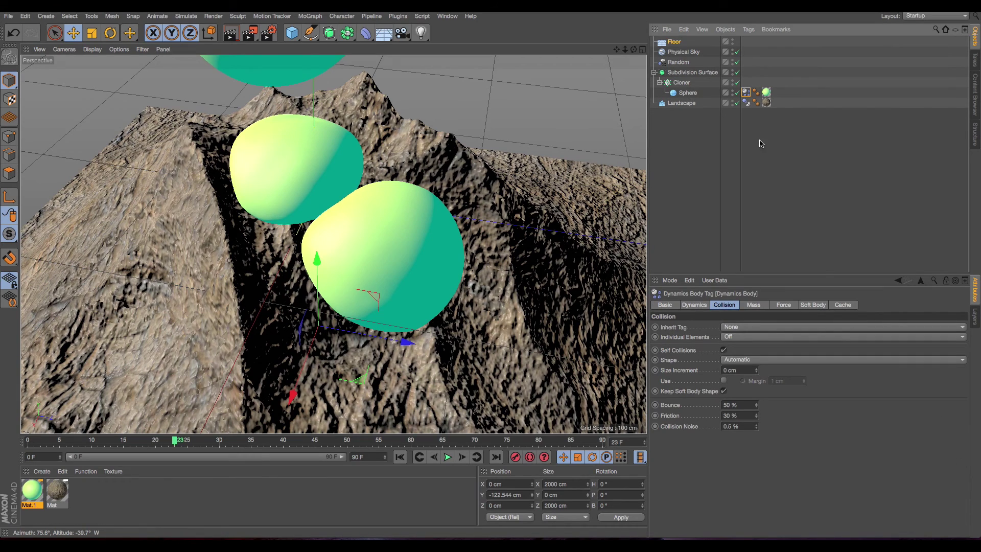
pyautogui.click(810, 306)
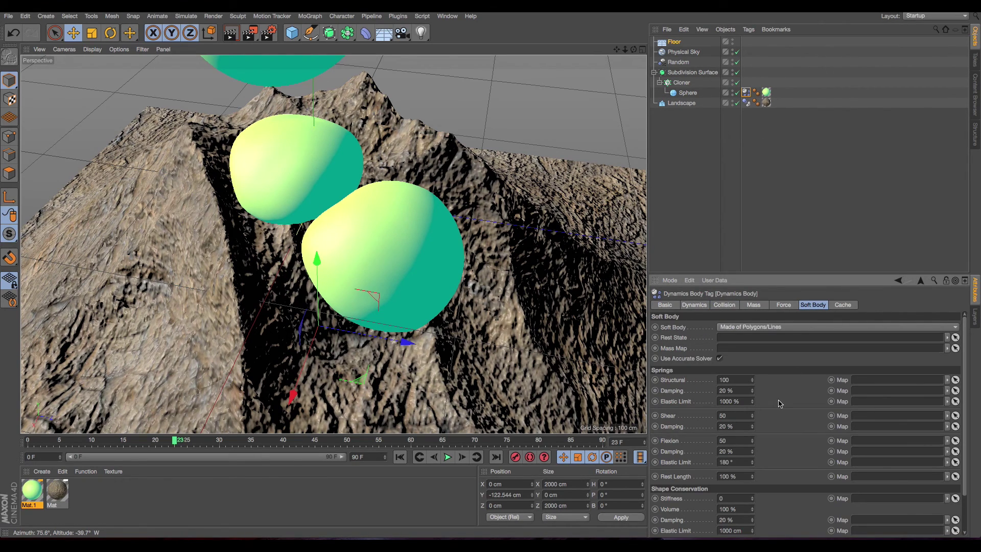
pyautogui.press('Return')
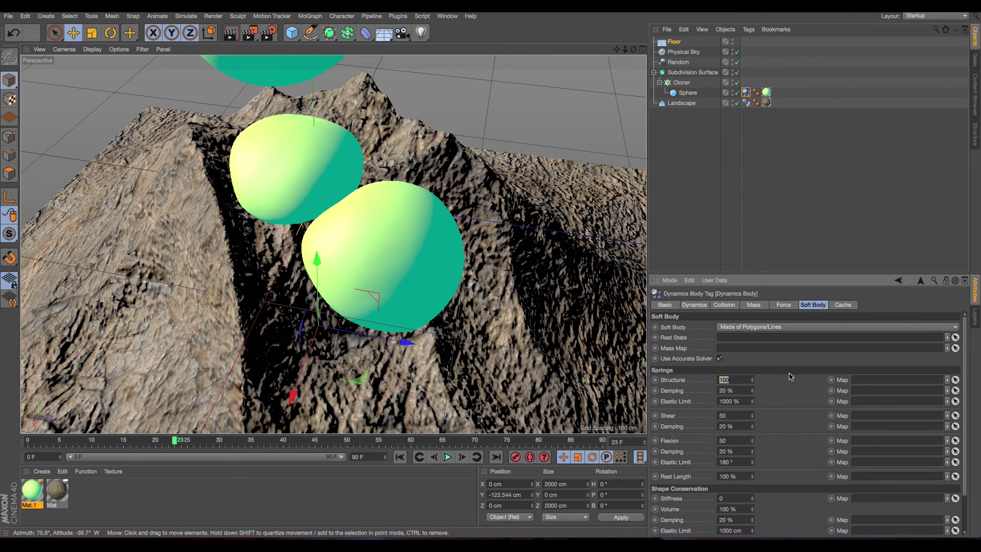
# Replay the simulation to about frame 33 and examine how the soft spheres deform and collide on the mountain.
pyautogui.moveTo(633, 49); pyautogui.dragTo(638, 66)
pyautogui.click(418, 458)
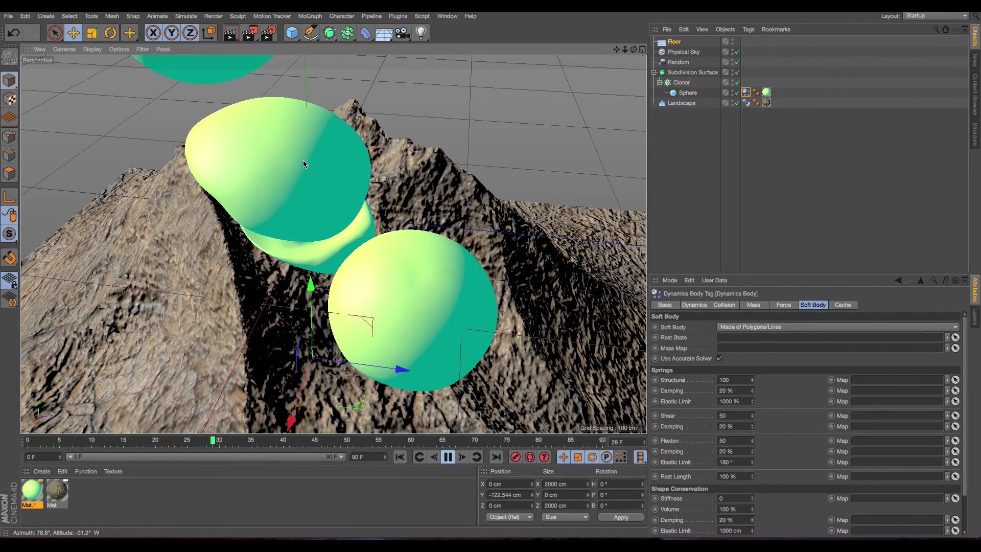
pyautogui.click(449, 456)
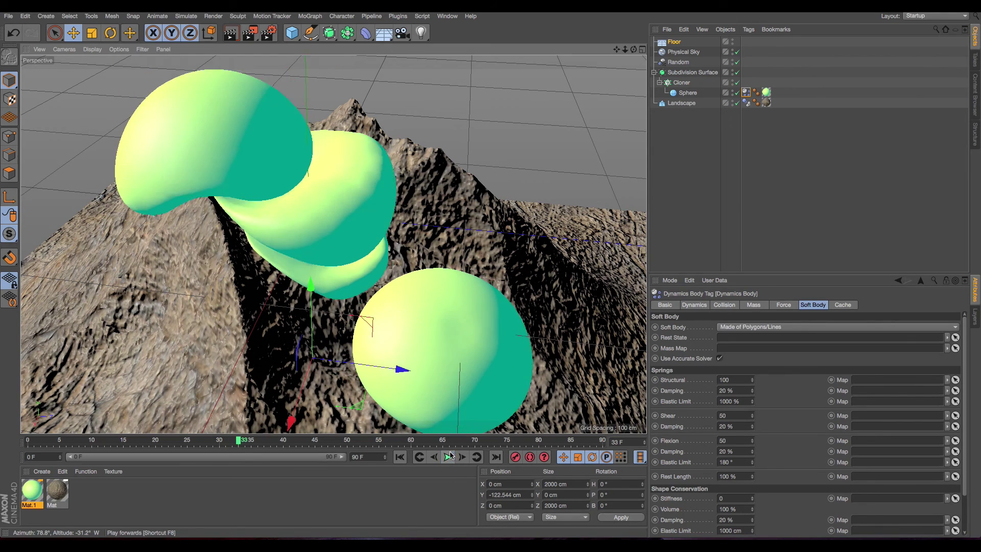
# Set the Cloner's per-step Y position to 300 cm and replay the simulation to about frame 40.
pyautogui.click(683, 83)
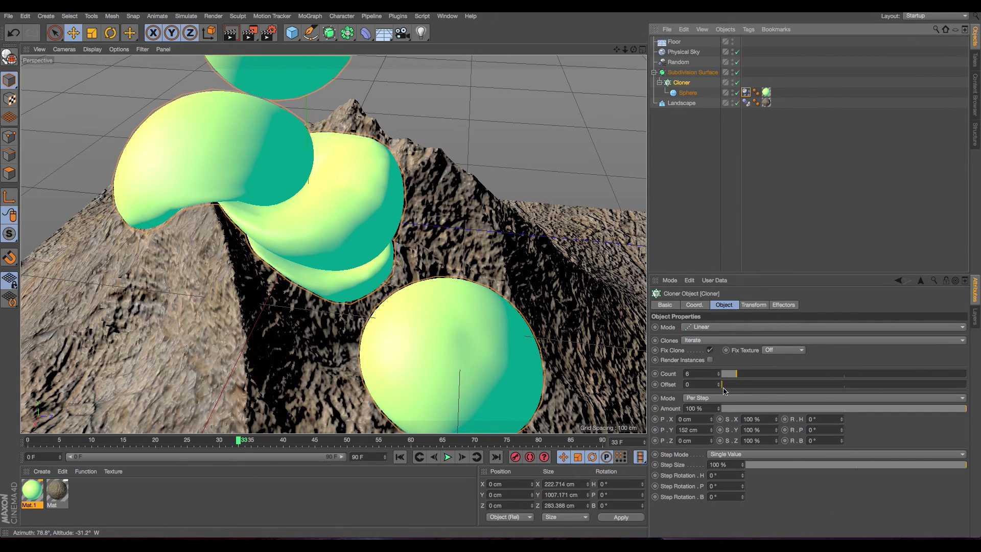
pyautogui.moveTo(711, 430); pyautogui.dragTo(678, 430)
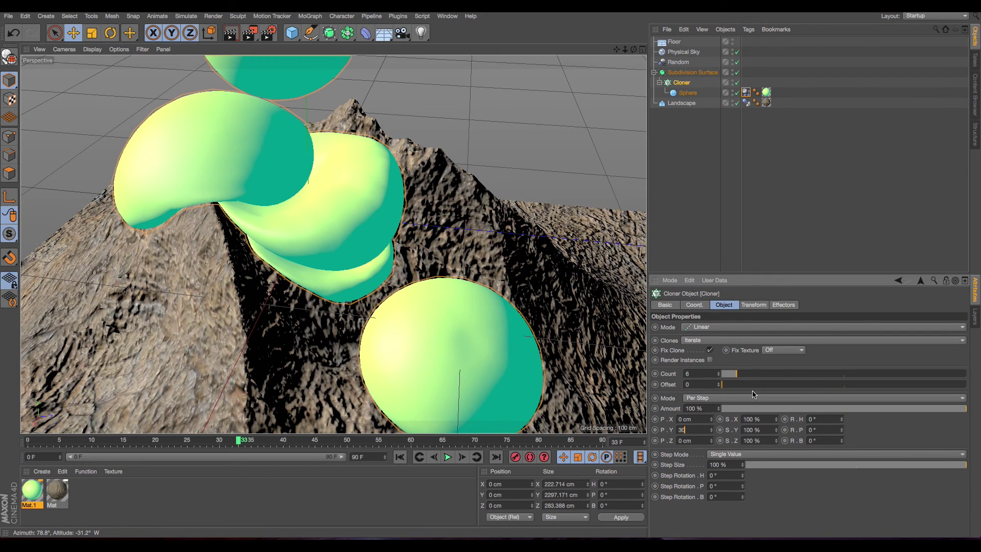
pyautogui.click(821, 528)
pyautogui.click(401, 458)
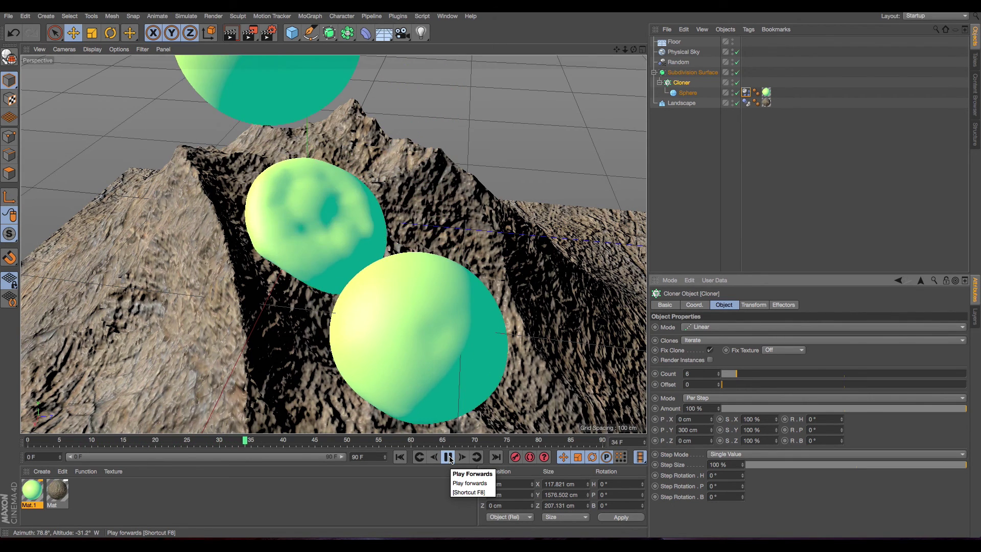
pyautogui.click(449, 458)
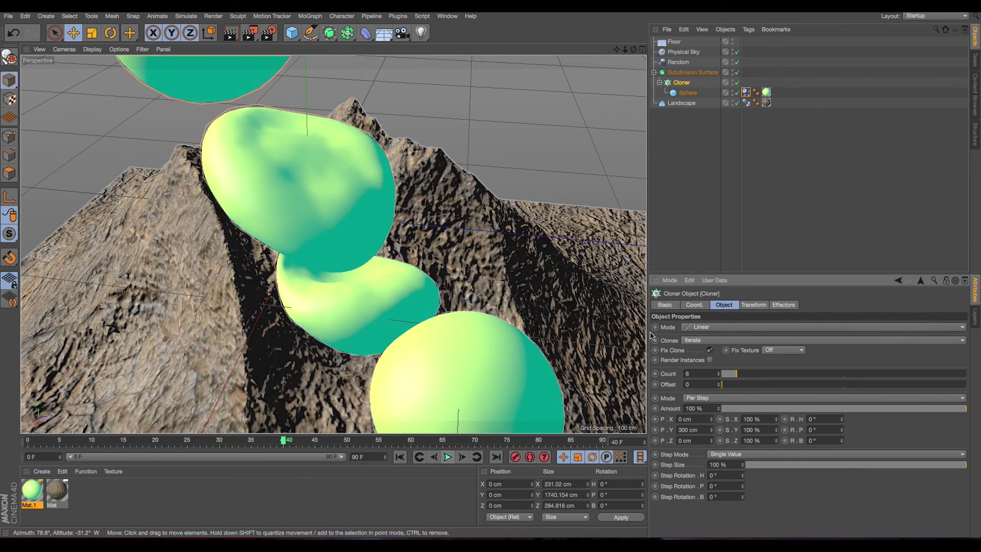
# Try Structural spring values of 120 and 150 in the Sphere's soft body settings, replaying the simulation for each.
pyautogui.click(747, 92)
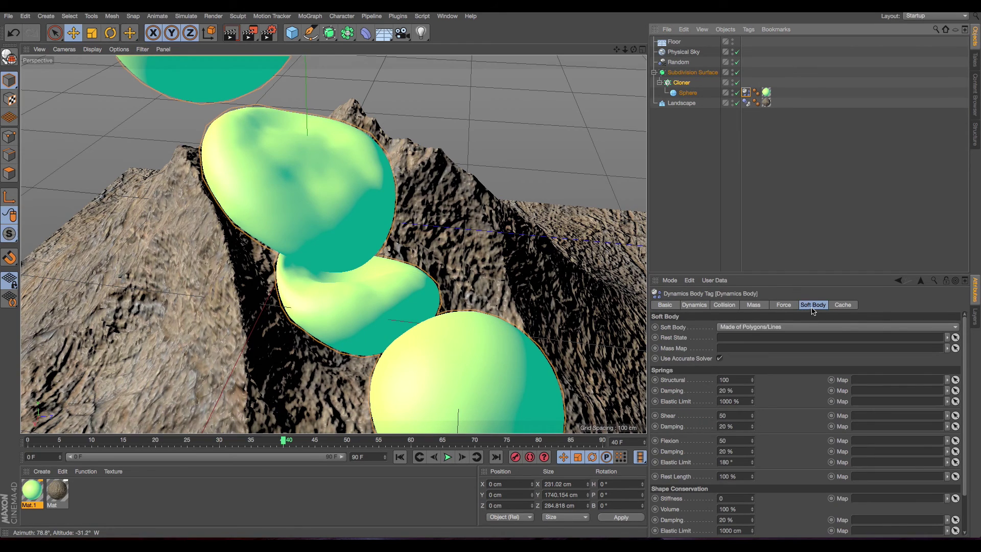
pyautogui.click(739, 379)
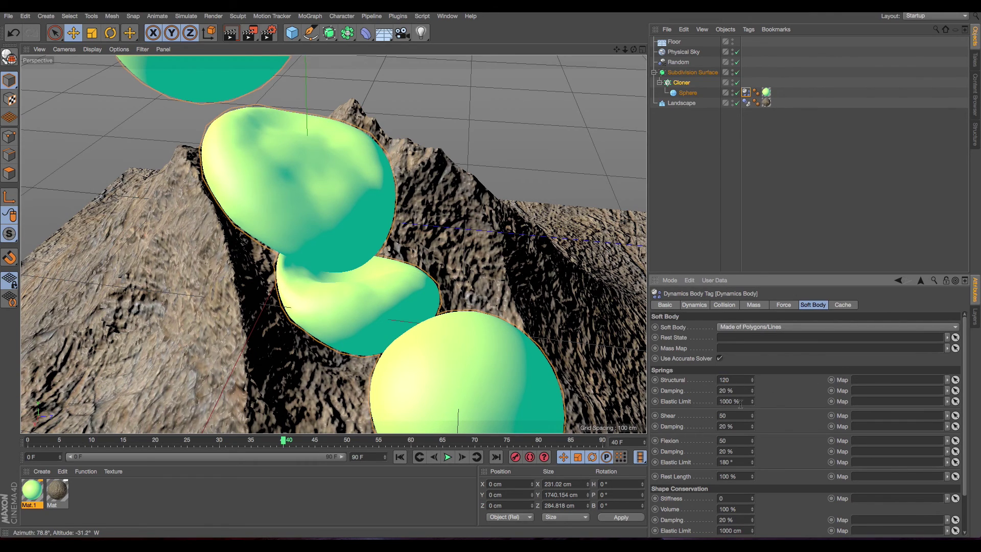
pyautogui.click(404, 458)
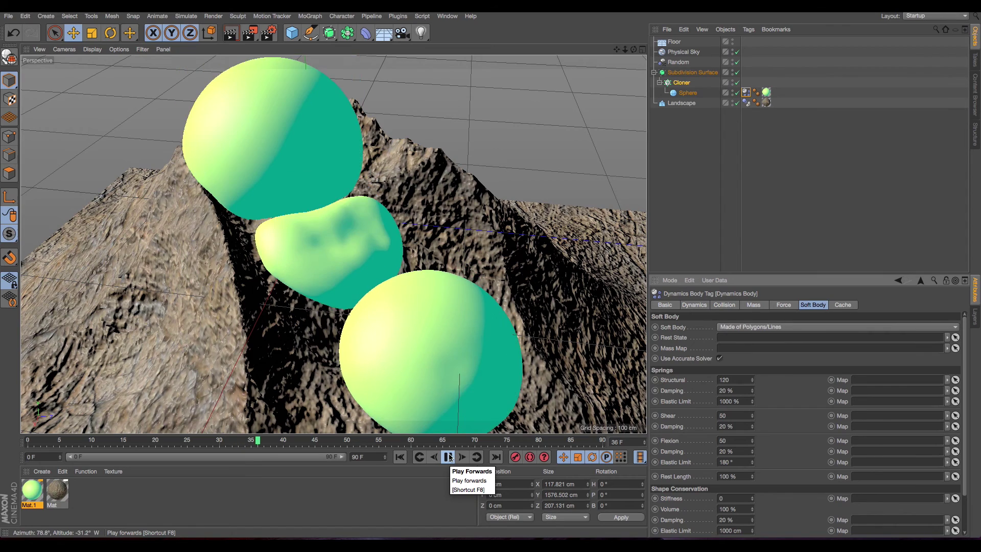
pyautogui.click(449, 456)
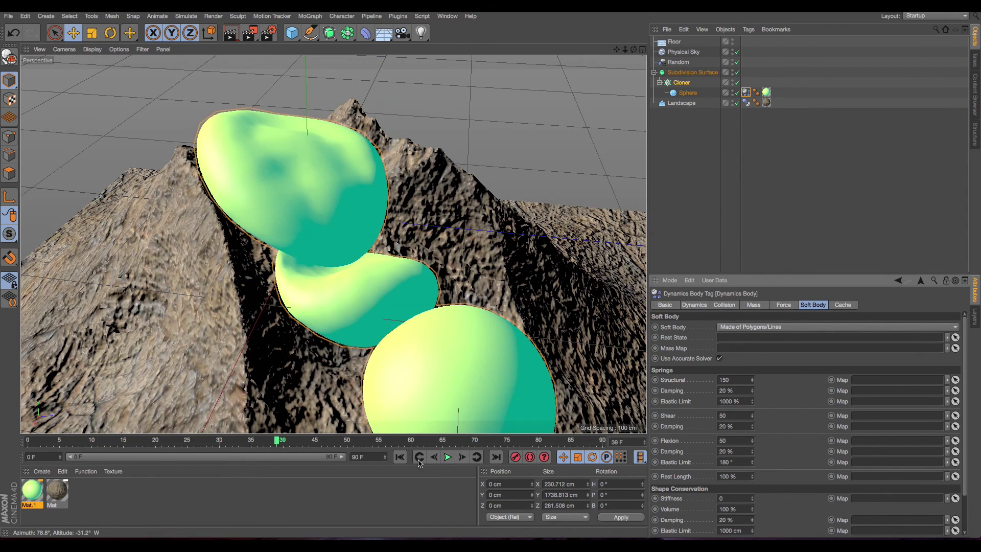
pyautogui.click(400, 457)
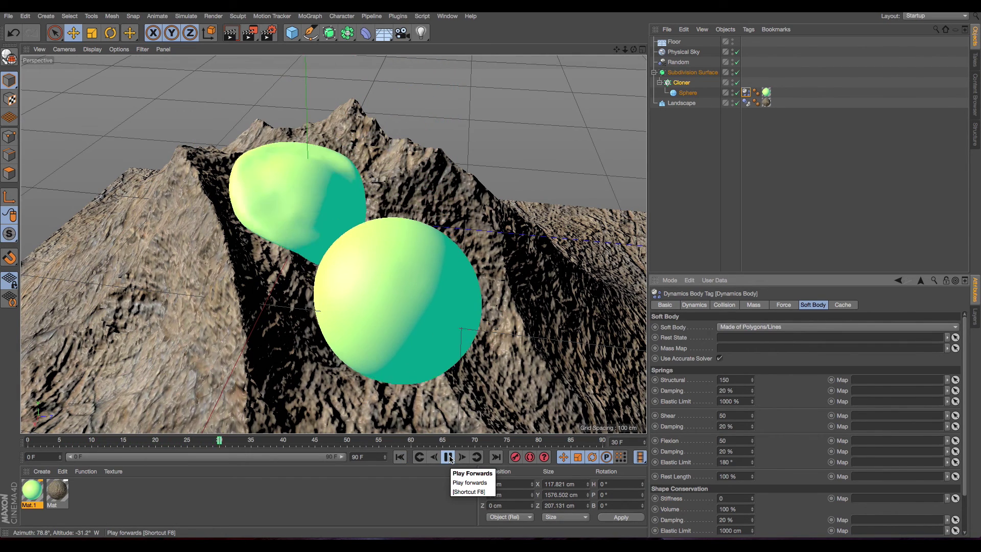
pyautogui.click(448, 457)
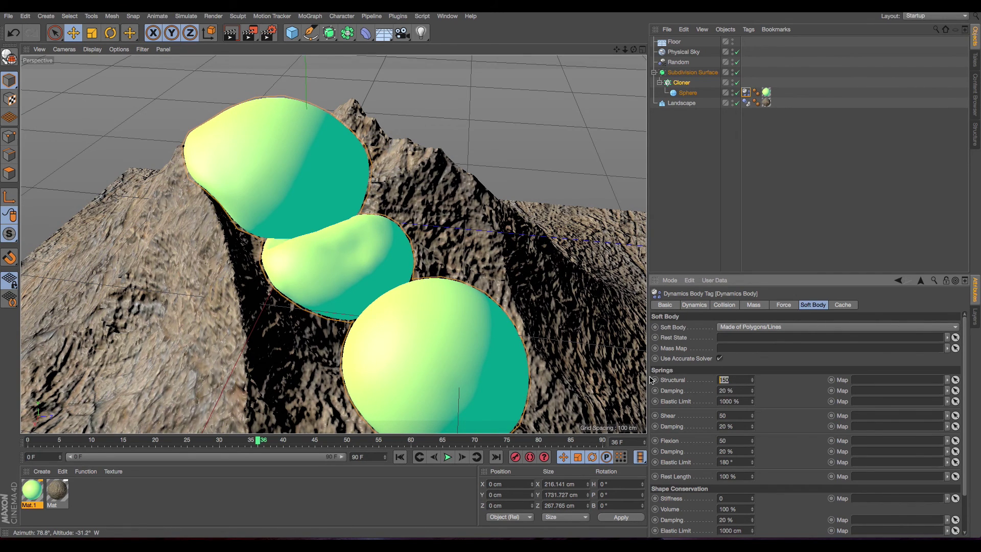
# Set the soft body's Structural spring value to 50, replay to about frame 40 and return to the first frame.
pyautogui.press('Return')
pyautogui.click(400, 457)
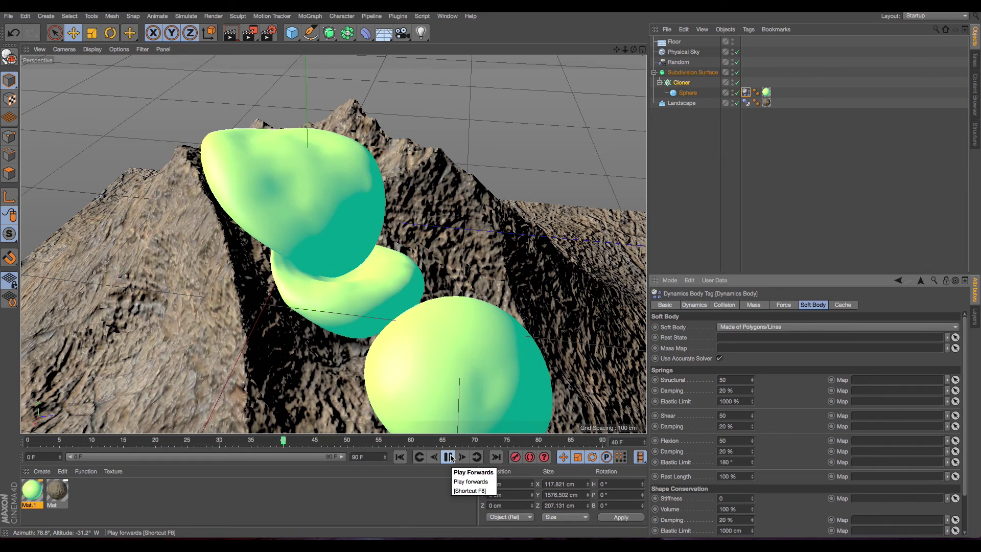
pyautogui.click(449, 457)
pyautogui.click(401, 457)
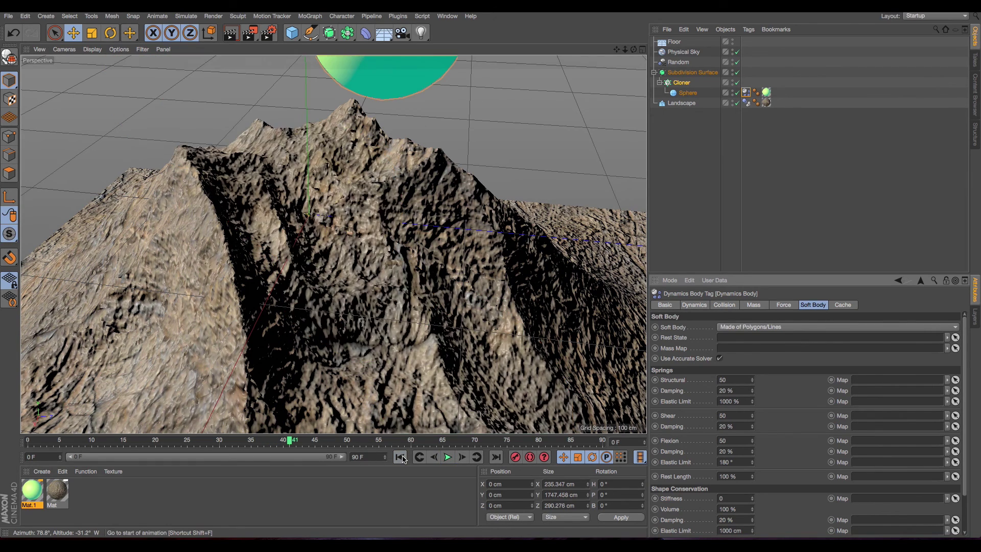
# Raise the Cloner's per-step Y position to 408 cm, set the Random effector's P.Z to 91 cm and replay the simulation.
pyautogui.click(681, 82)
pyautogui.moveTo(711, 431); pyautogui.dragTo(713, 409)
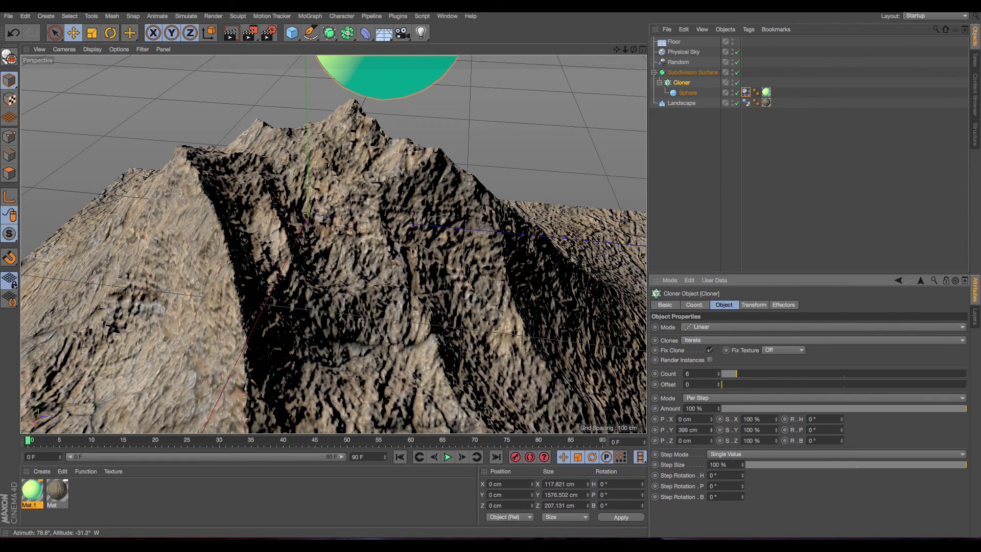
pyautogui.click(708, 63)
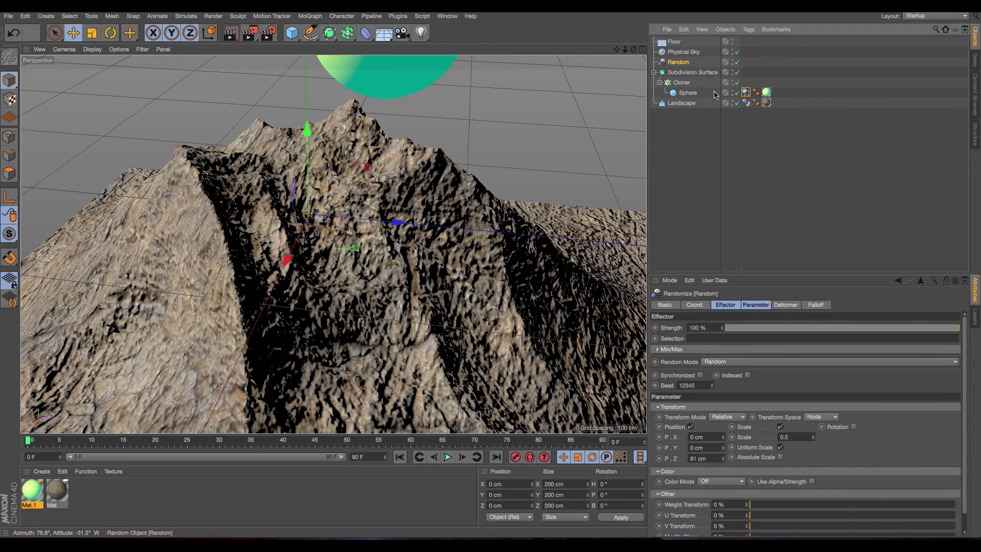
pyautogui.moveTo(723, 461); pyautogui.dragTo(723, 458)
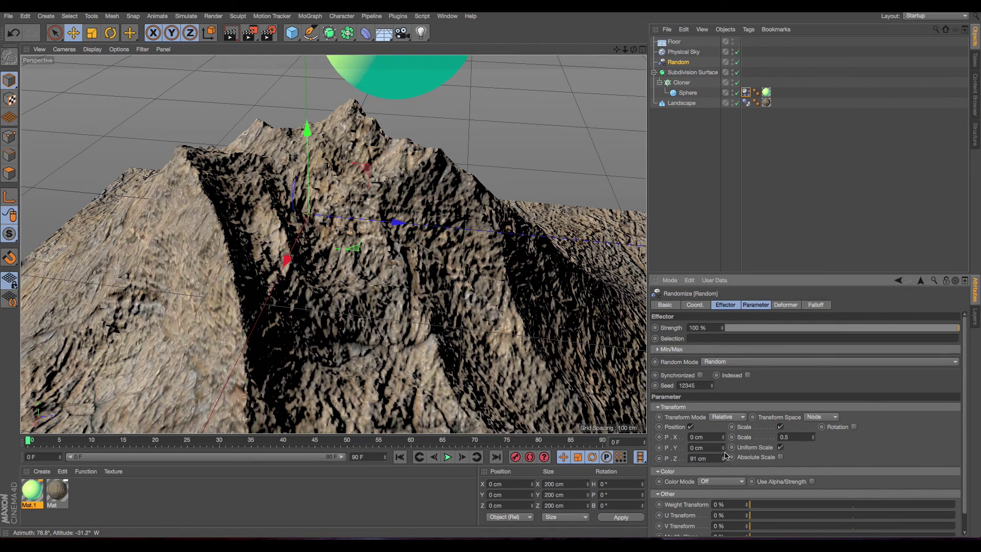
pyautogui.click(448, 457)
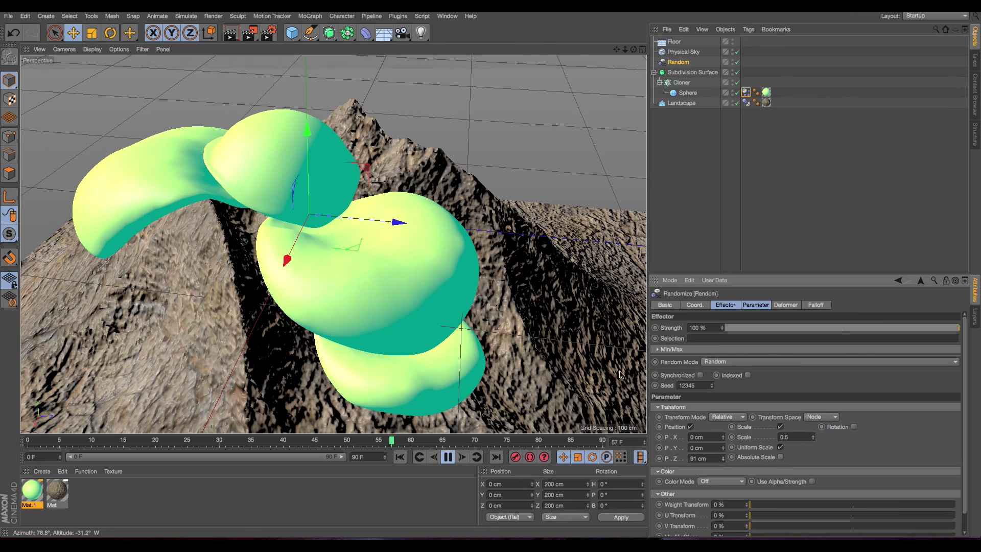
# Set Gravity to 50 cm in the project's dynamics settings and replay the simulation to about frame 77.
pyautogui.click(551, 187)
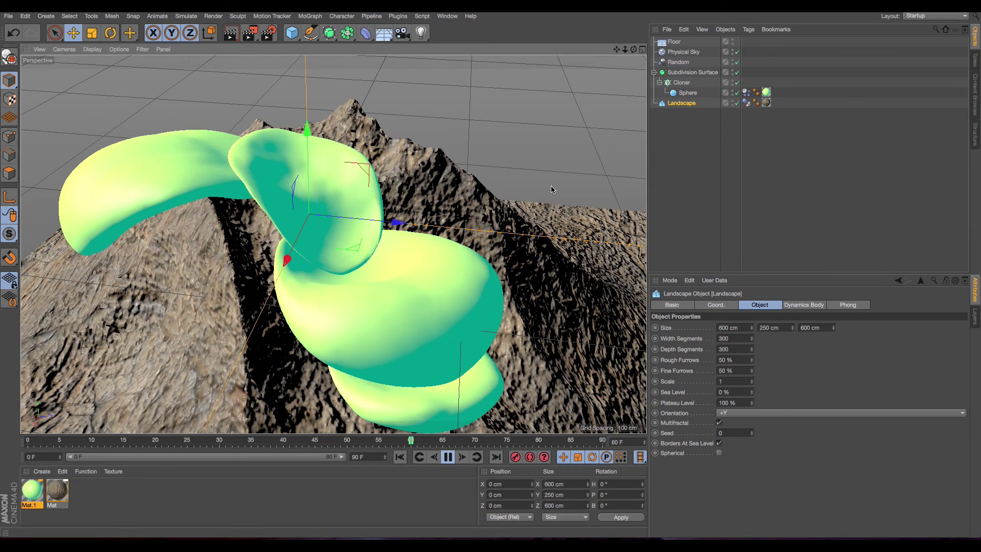
pyautogui.hotkey('ctrl', 'd')
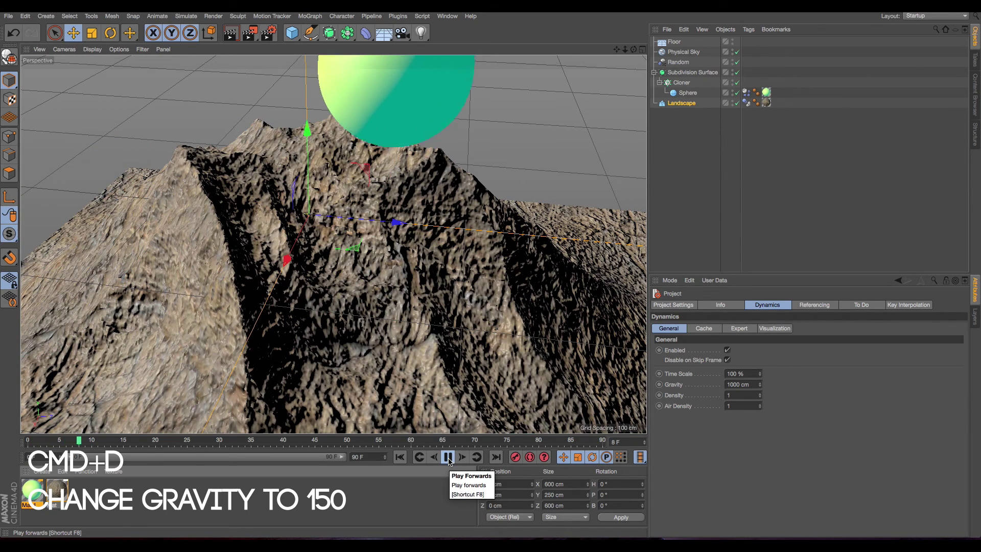
pyautogui.click(449, 462)
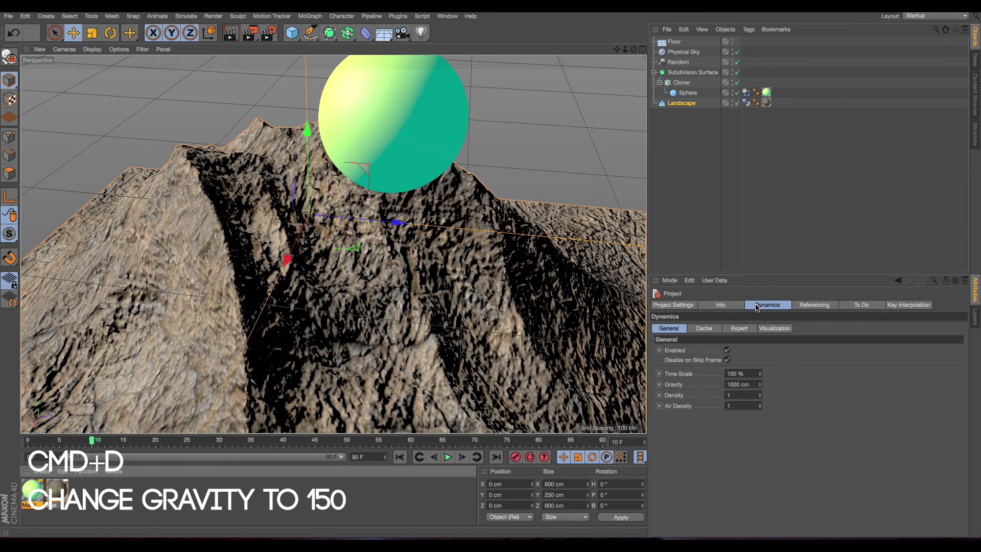
pyautogui.click(754, 384)
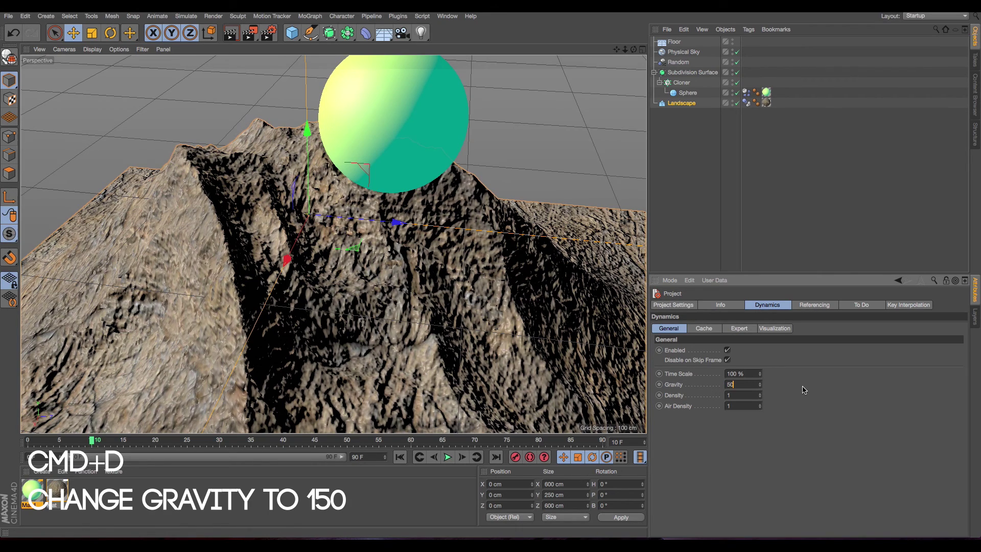
pyautogui.click(420, 457)
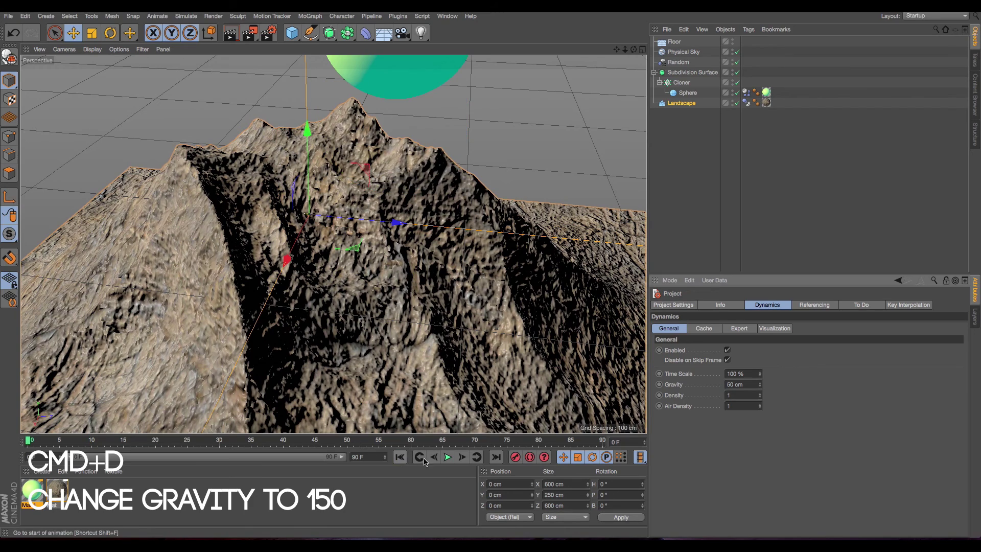
pyautogui.click(448, 458)
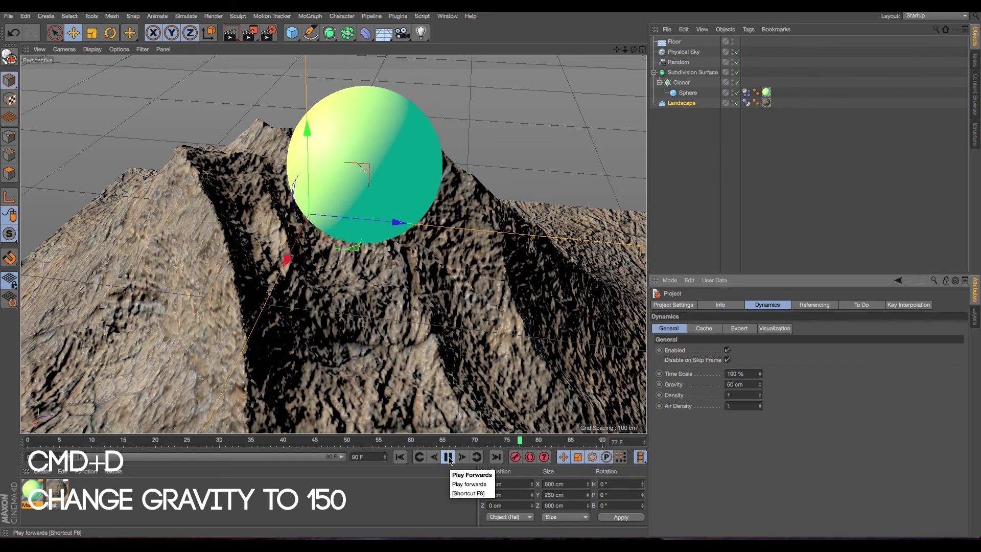
pyautogui.click(448, 457)
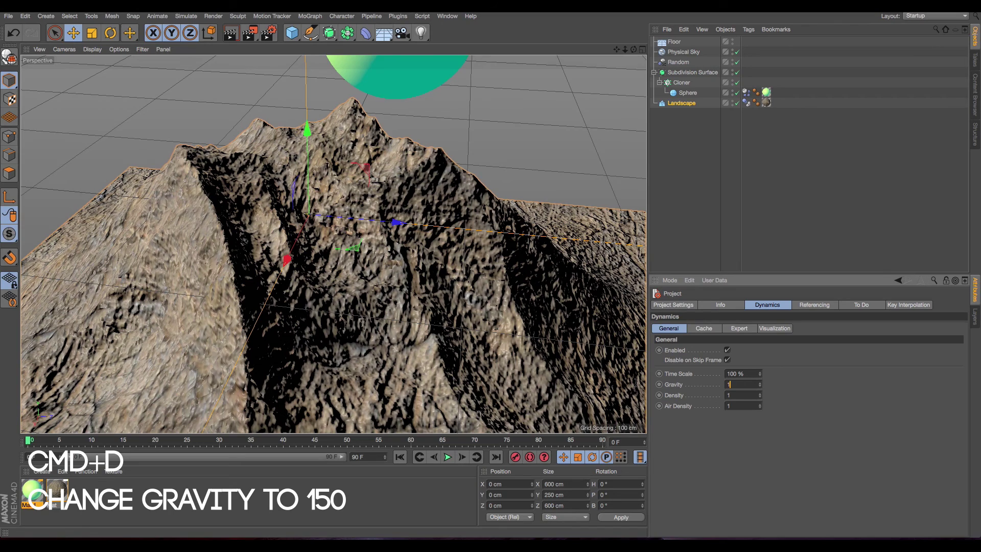
# Set the project's dynamics Gravity to 150 cm, replay the simulation and return to the first frame.
pyautogui.write('0')
pyautogui.press('Return')
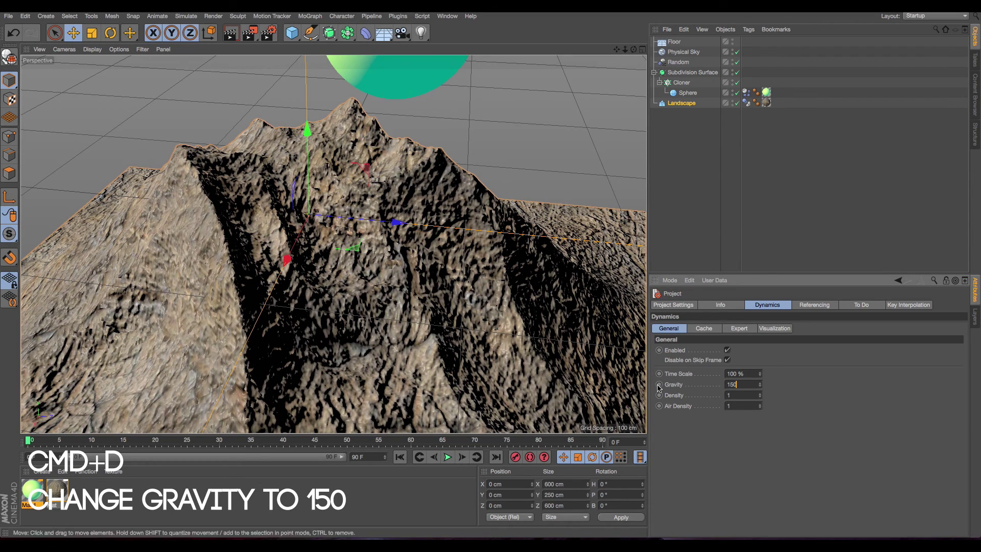
pyautogui.click(448, 458)
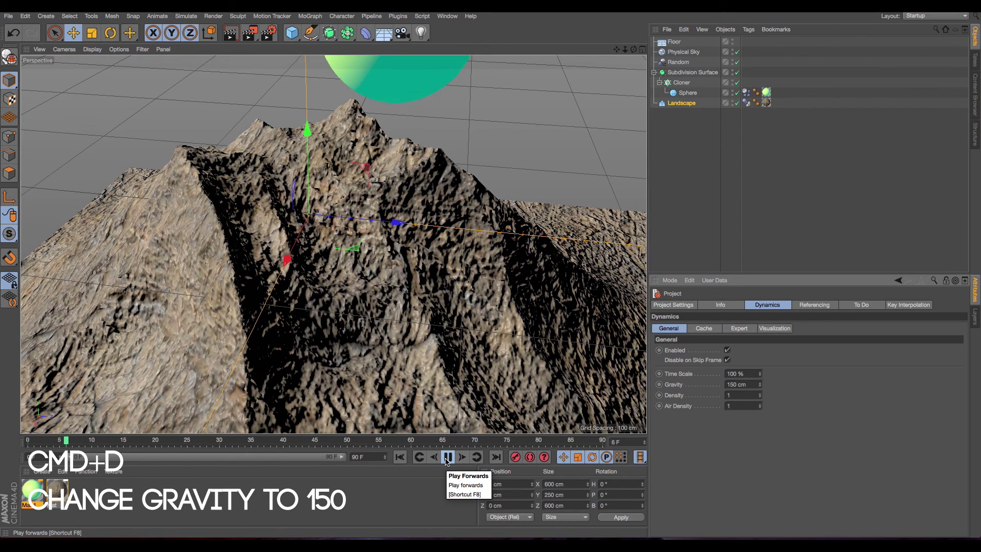
pyautogui.click(446, 458)
pyautogui.click(401, 459)
# Reduce the Cloner's per-step Y position to 200 cm and replay the simulation to about frame 16.
pyautogui.click(681, 82)
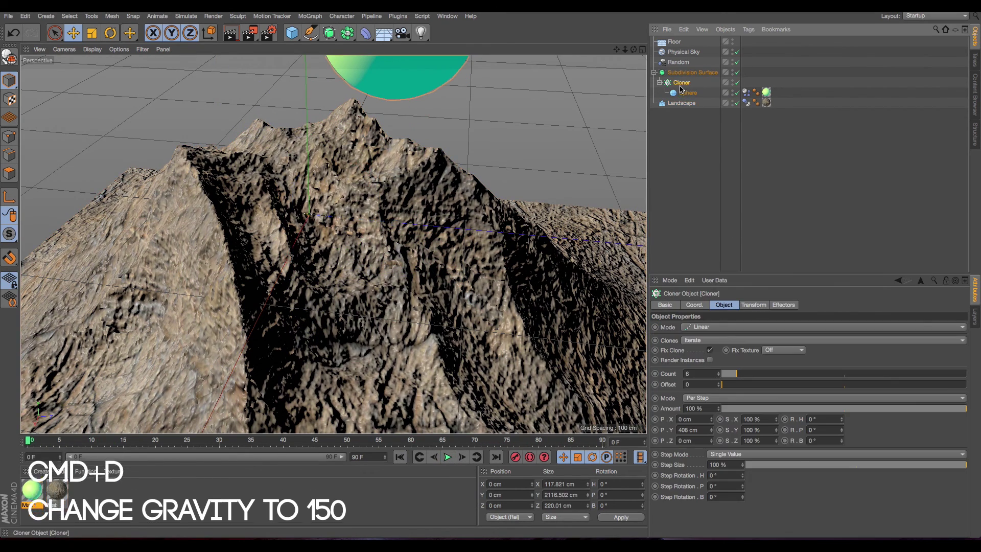
pyautogui.click(691, 429)
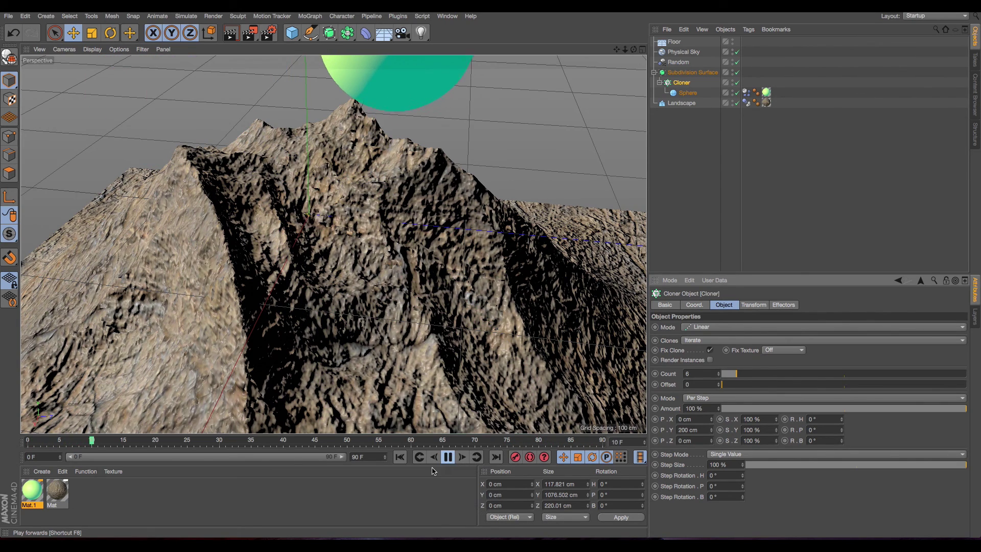
pyautogui.click(448, 456)
# Extend the animation and its preview range to 166 frames and play the simulation to about frame 145.
pyautogui.moveTo(385, 457); pyautogui.dragTo(385, 433)
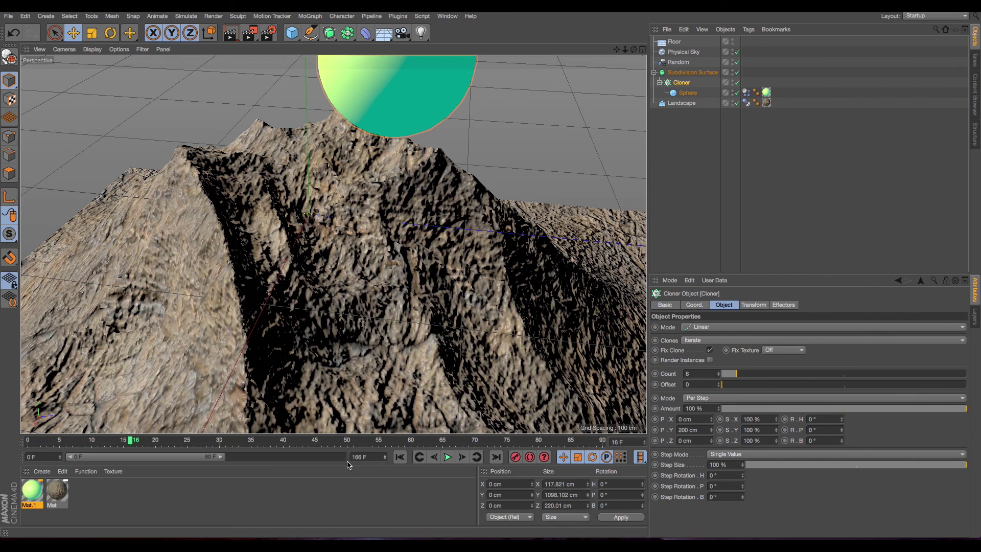
pyautogui.moveTo(227, 456); pyautogui.dragTo(341, 457)
pyautogui.click(447, 456)
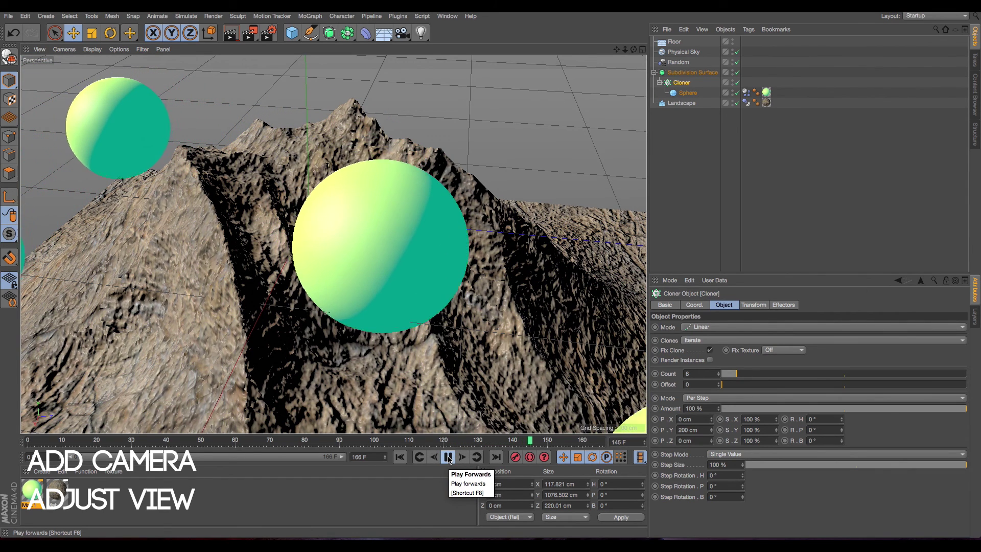
# Stop playback, add a camera with the view adjusted around the spheres and mountain, and apply the Mat rock material to the Floor.
pyautogui.click(454, 459)
pyautogui.moveTo(403, 34); pyautogui.dragTo(456, 47)
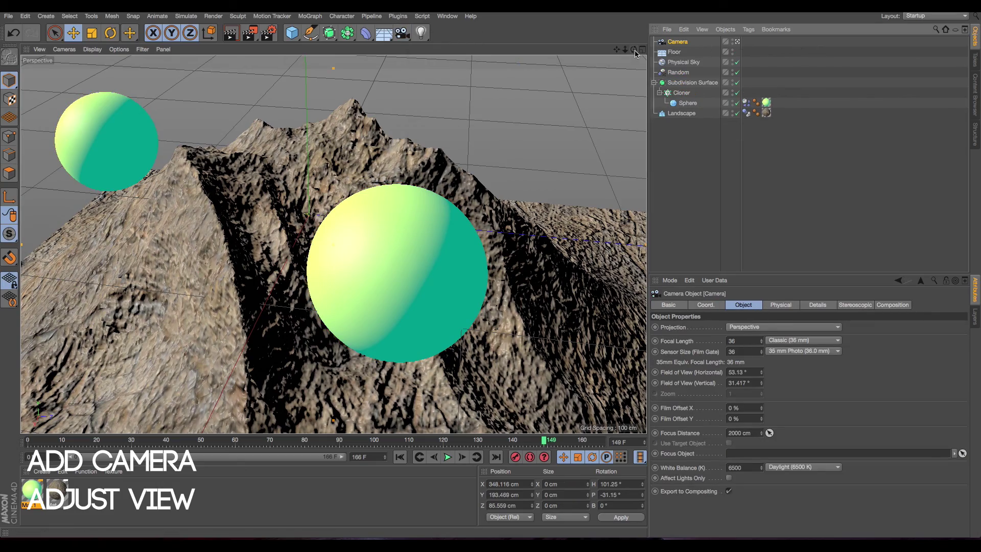
pyautogui.moveTo(633, 49); pyautogui.dragTo(650, 16)
pyautogui.moveTo(633, 50)
pyautogui.mouseDown()
pyautogui.moveTo(623, 60)
pyautogui.moveTo(624, 50)
pyautogui.mouseUp()
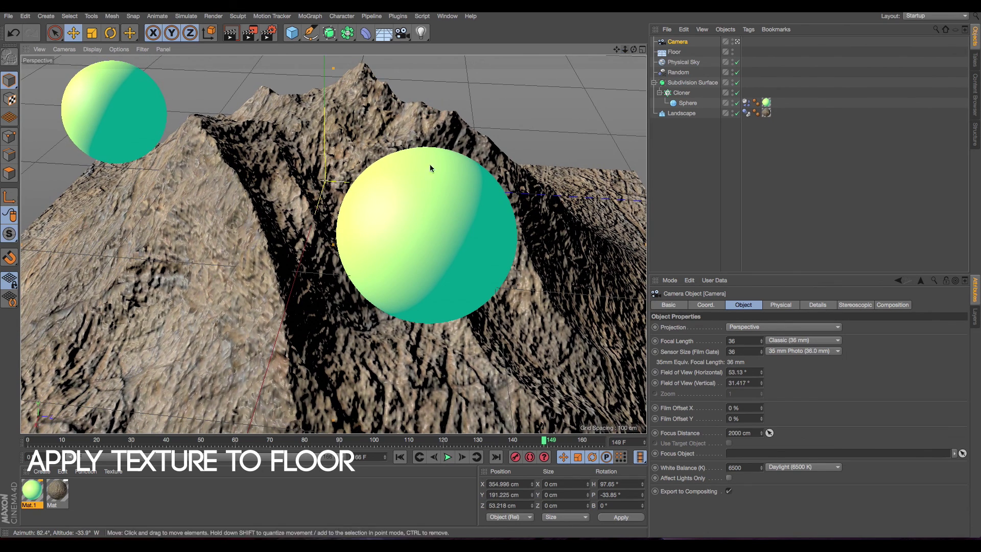
pyautogui.moveTo(54, 492); pyautogui.dragTo(737, 50)
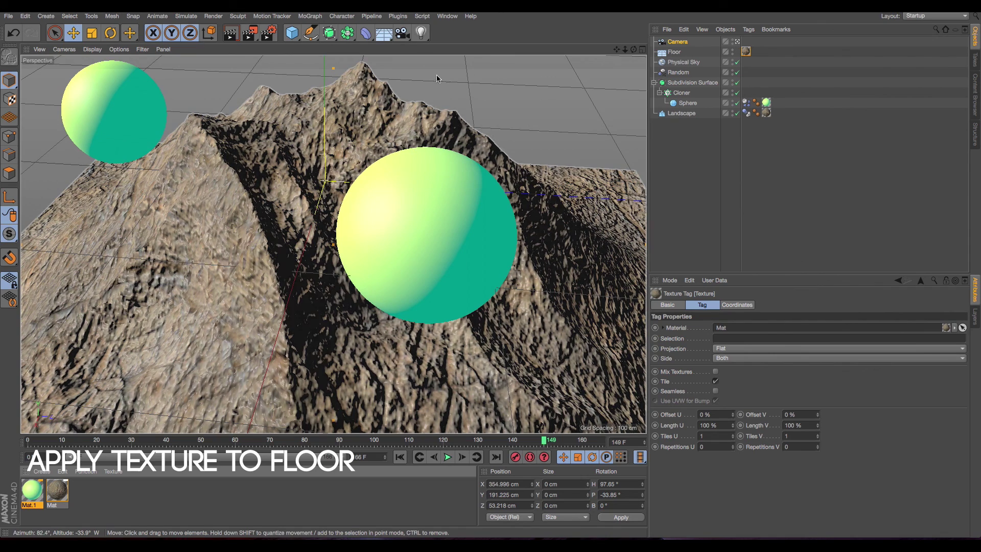
# Set the renderer to Physical and add the Ambient Occlusion and Global Illumination effects to the render settings.
pyautogui.click(270, 33)
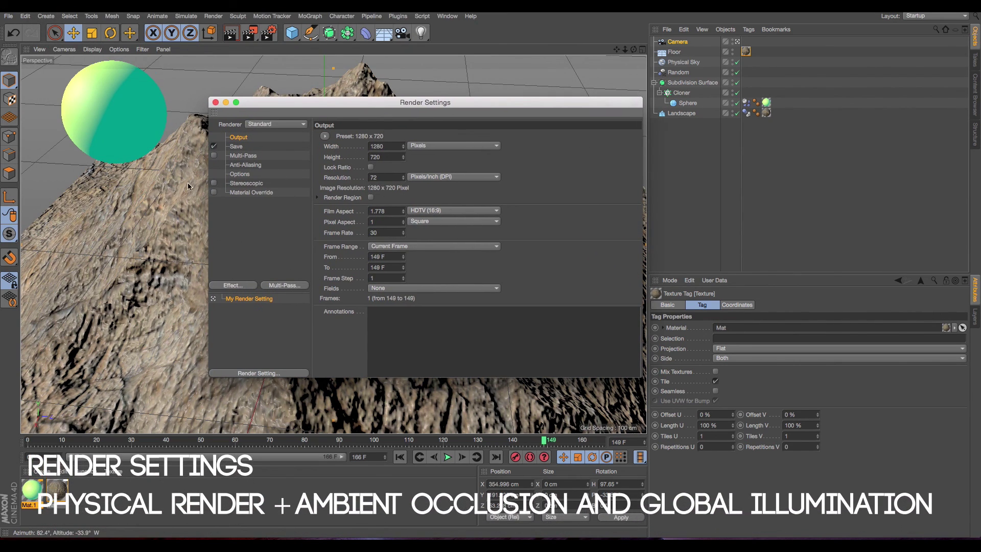
pyautogui.click(263, 125)
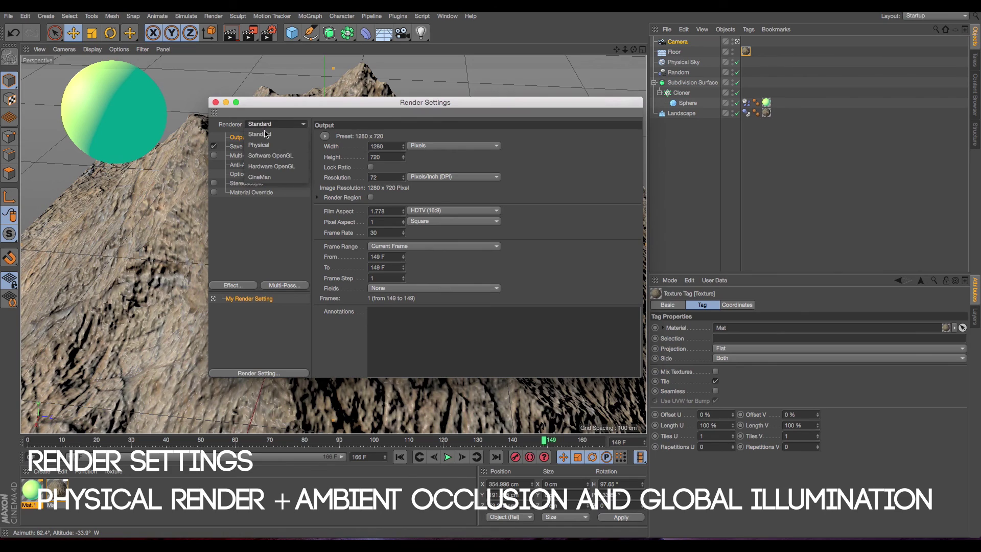
pyautogui.click(276, 148)
pyautogui.rightClick(274, 219)
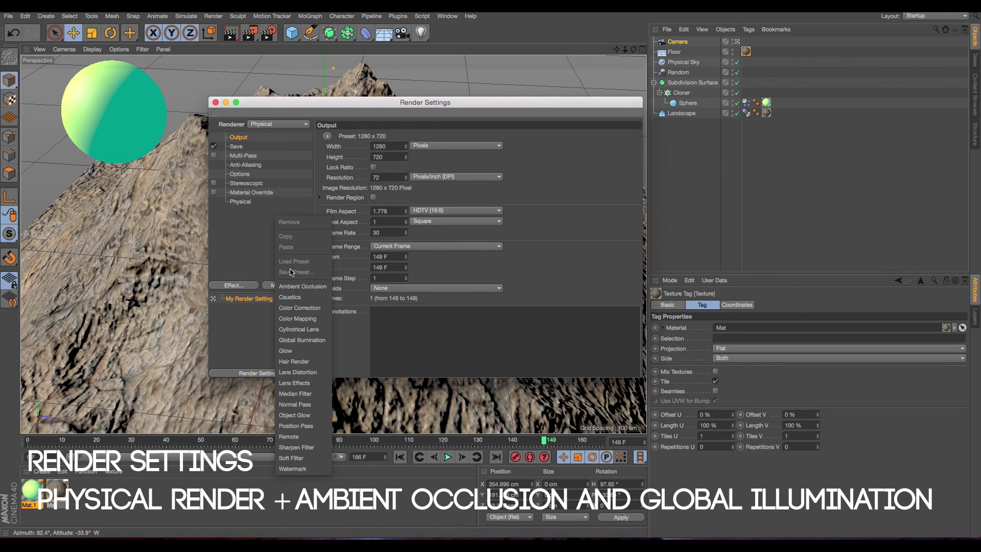
pyautogui.click(301, 287)
pyautogui.rightClick(255, 253)
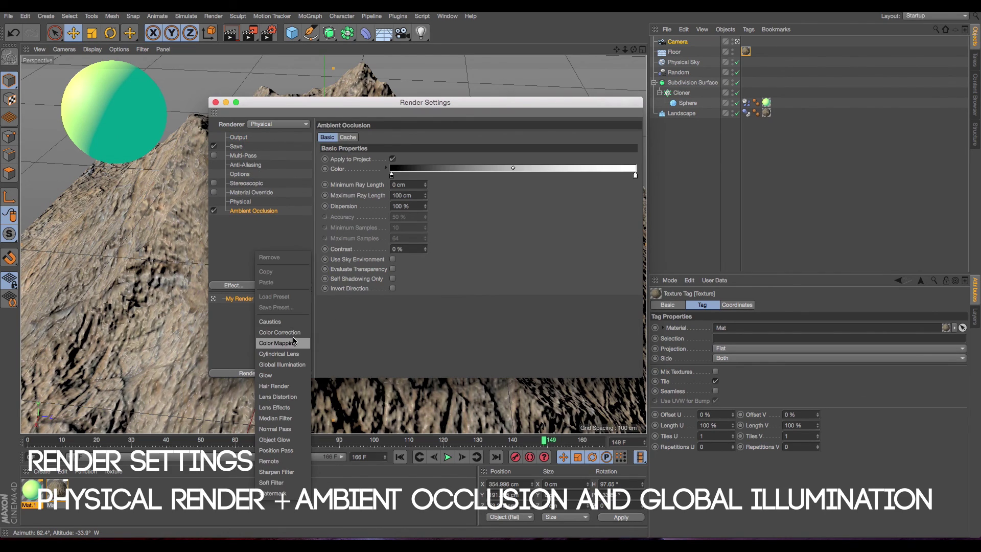
pyautogui.click(287, 365)
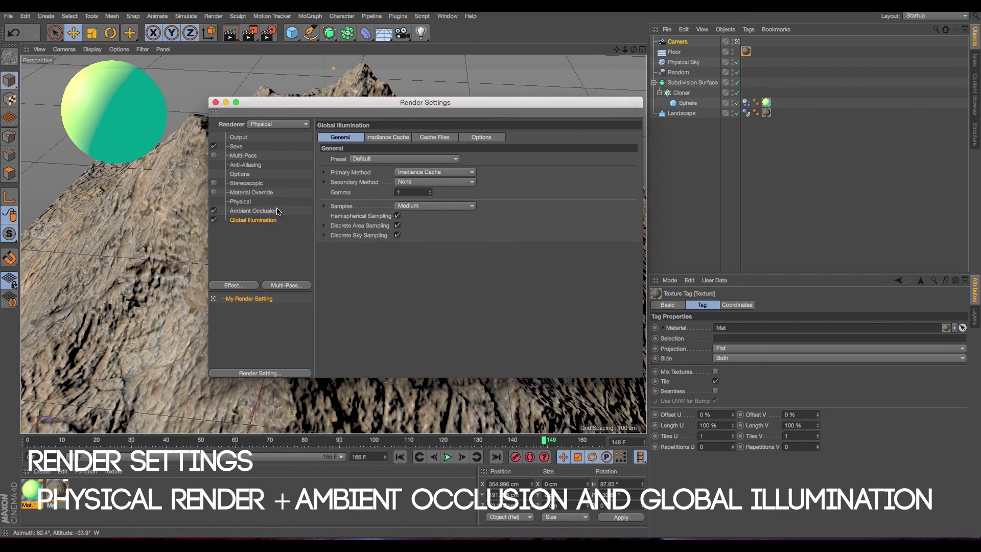
# Set the Global Illumination preset to Exterior - Physical Sky and check its Irradiance Cache settings.
pyautogui.click(365, 161)
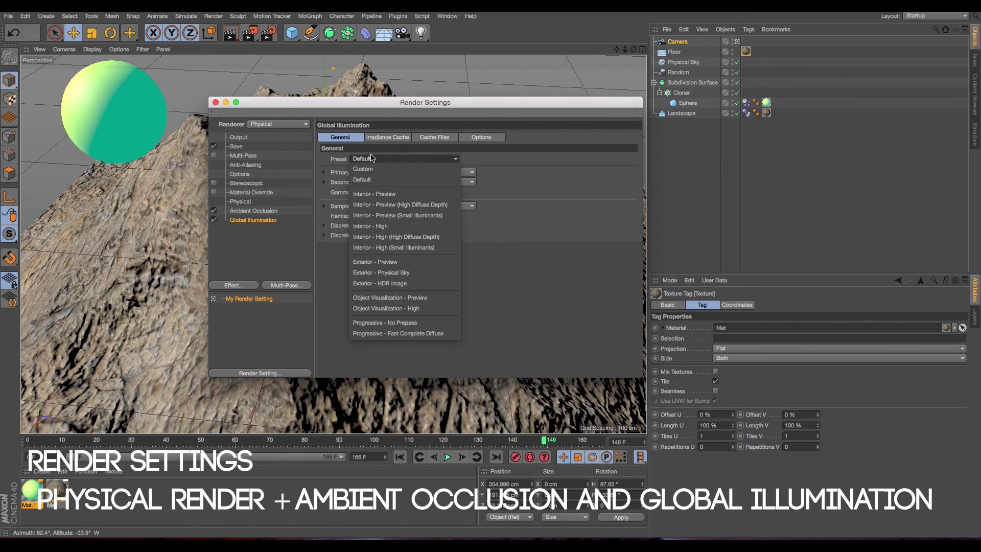
pyautogui.click(415, 277)
pyautogui.click(383, 138)
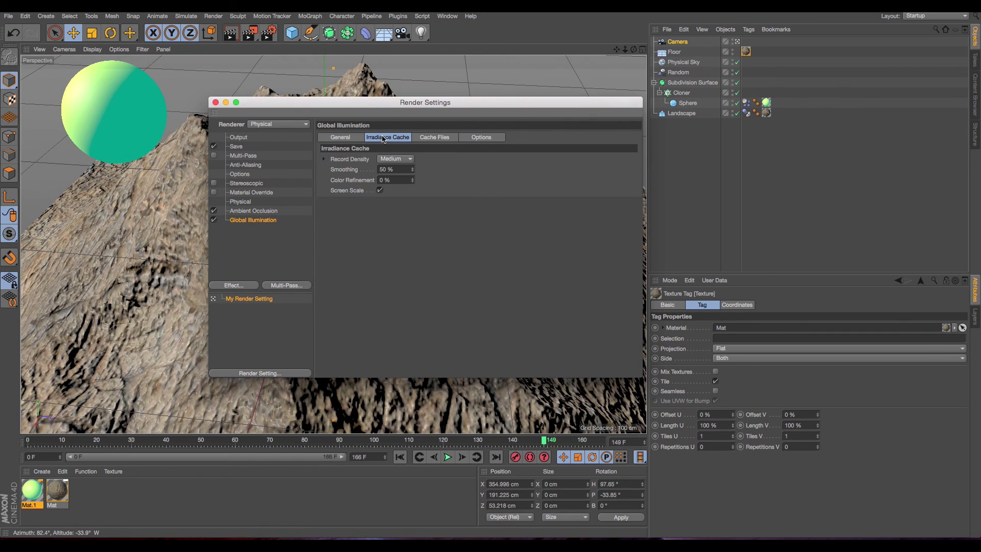
pyautogui.click(346, 137)
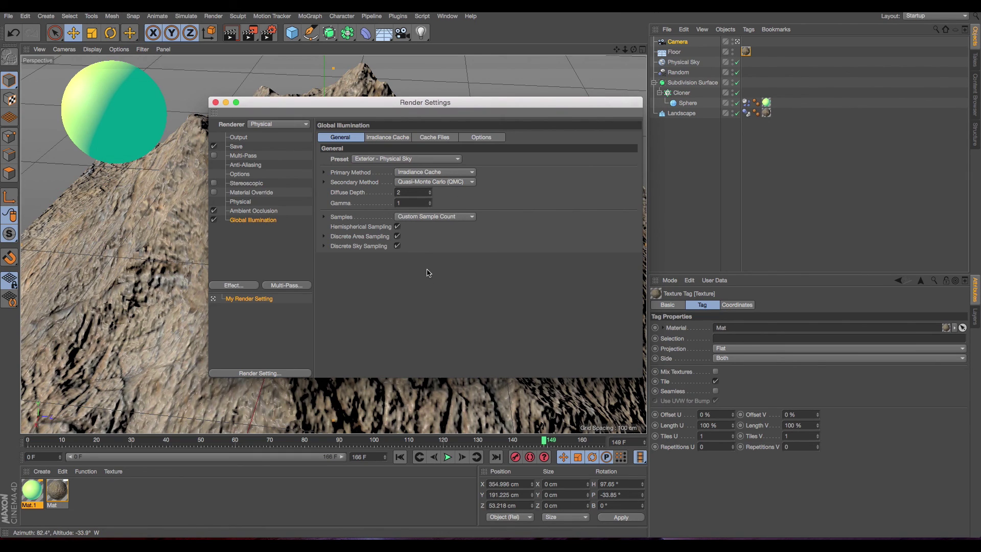
# Review the Ambient Occlusion and Physical render settings, and lock the width-to-height ratio of the output size.
pyautogui.click(254, 211)
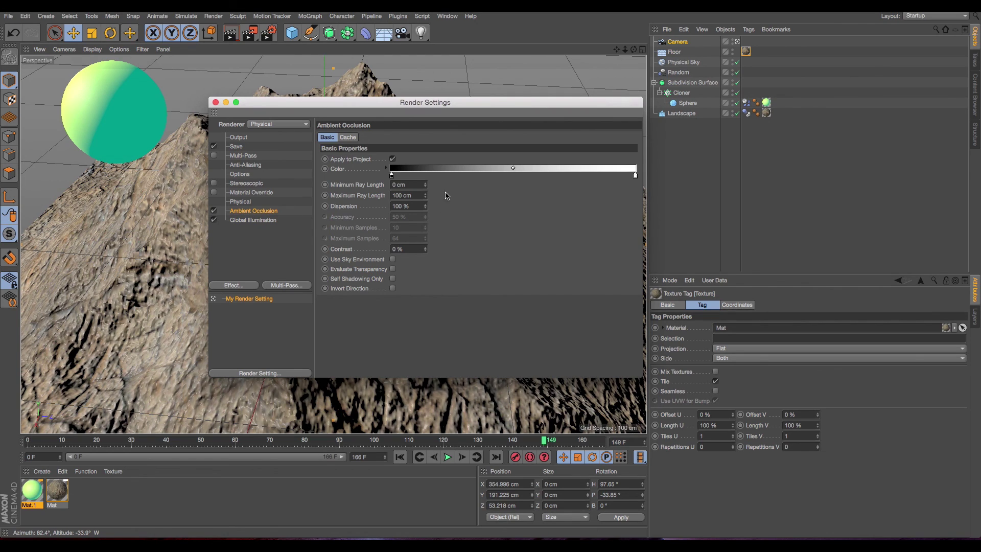
pyautogui.click(240, 201)
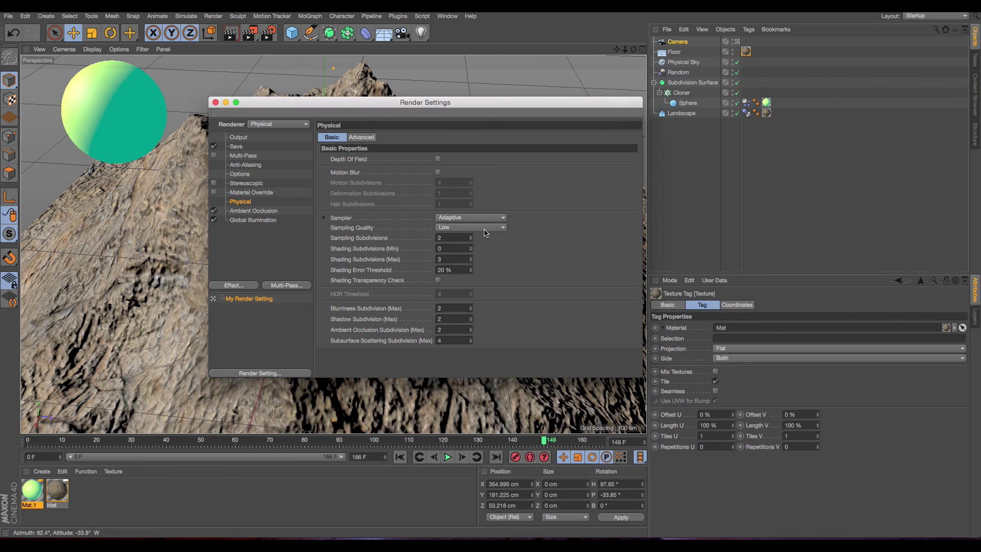
pyautogui.click(238, 147)
pyautogui.click(238, 137)
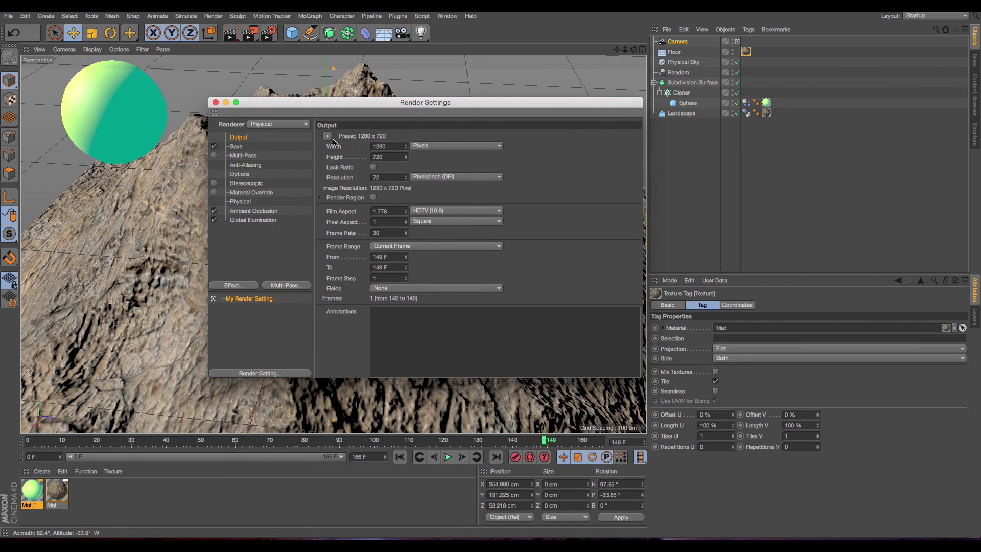
pyautogui.click(373, 167)
# Try an output width of 1920 pixels with the locked ratio, and undo the size change.
pyautogui.doubleClick(377, 146)
pyautogui.write('1')
pyautogui.press('Return')
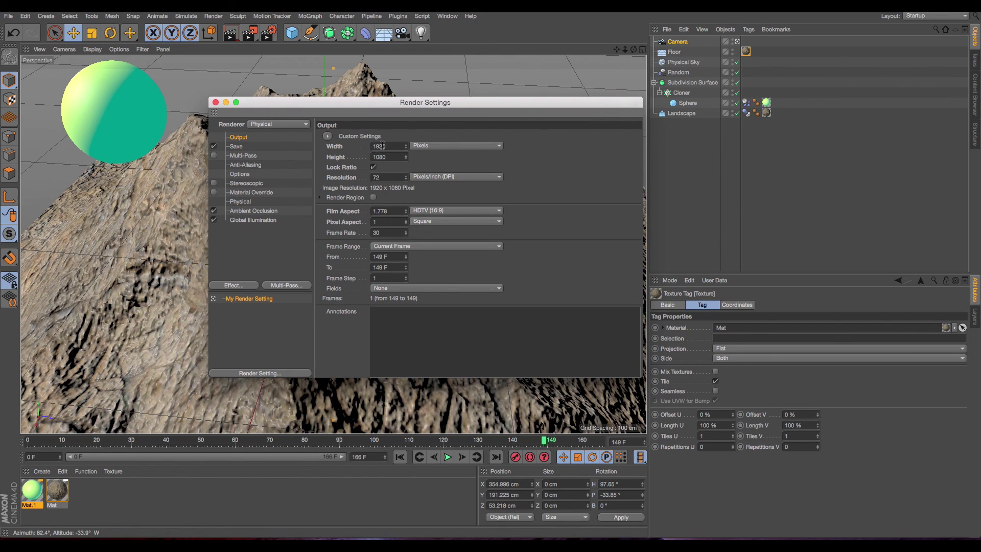
pyautogui.doubleClick(384, 147)
pyautogui.click(430, 164)
pyautogui.press('super+z')
# Keep the frame range at Current Frame, go to frame 98 and render it to the Picture Viewer.
pyautogui.click(396, 247)
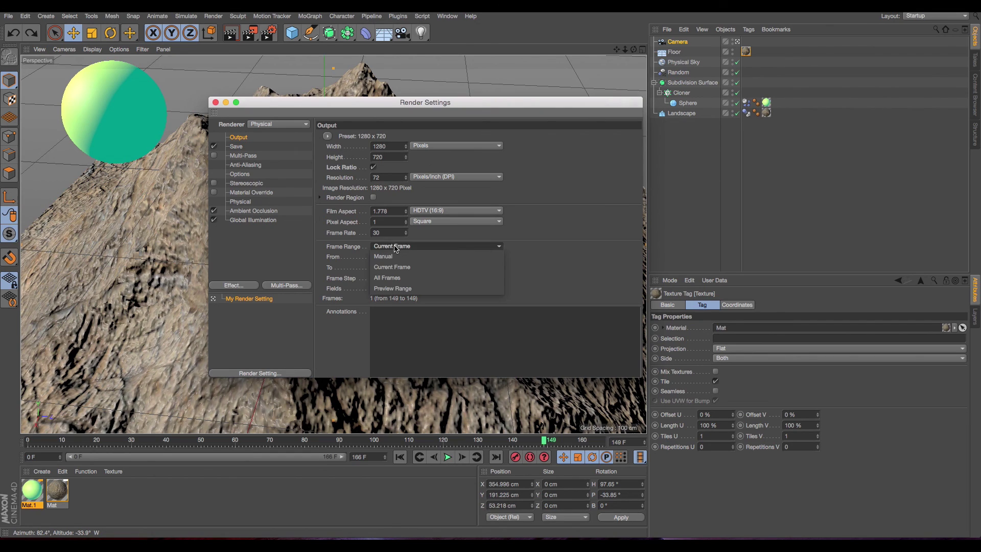
pyautogui.click(555, 239)
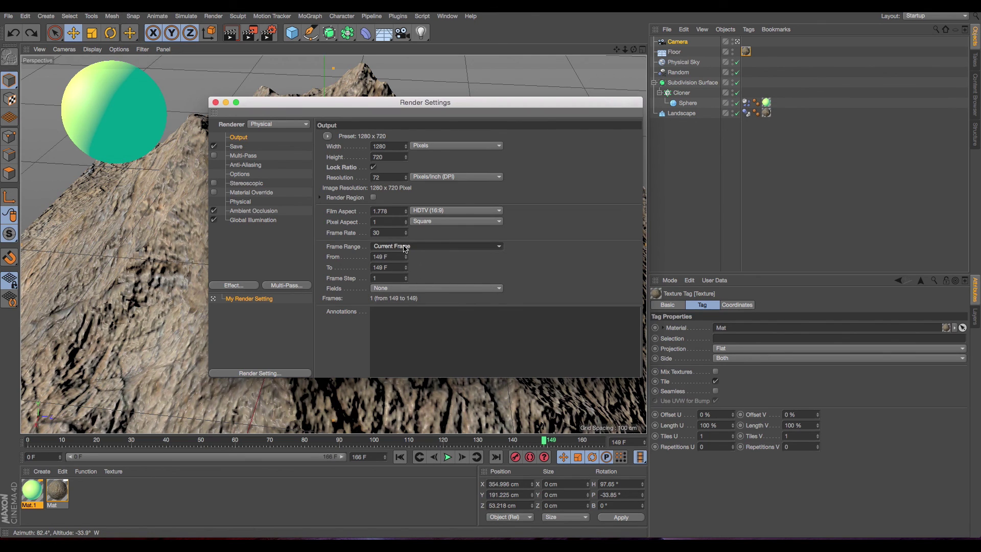
pyautogui.moveTo(257, 104); pyautogui.dragTo(509, 101)
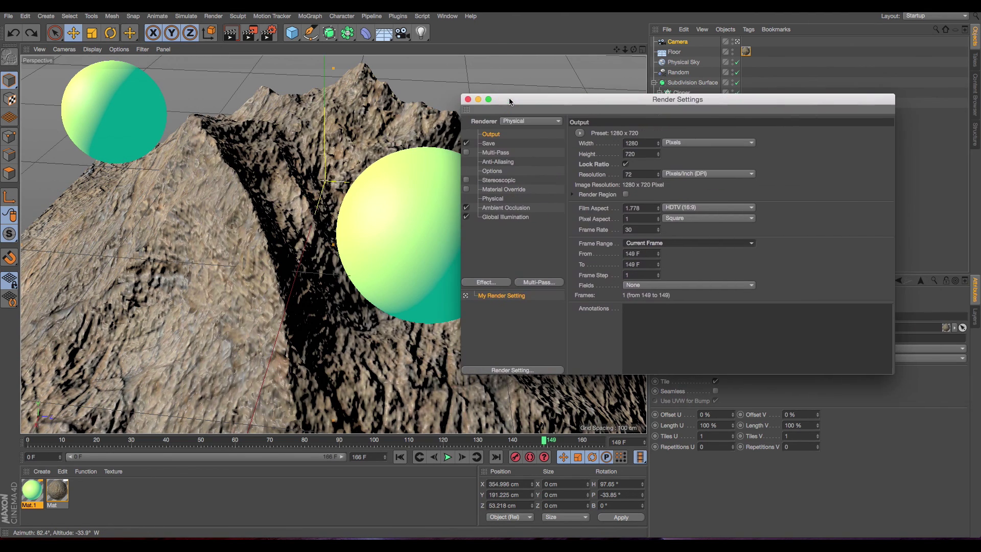
pyautogui.click(374, 441)
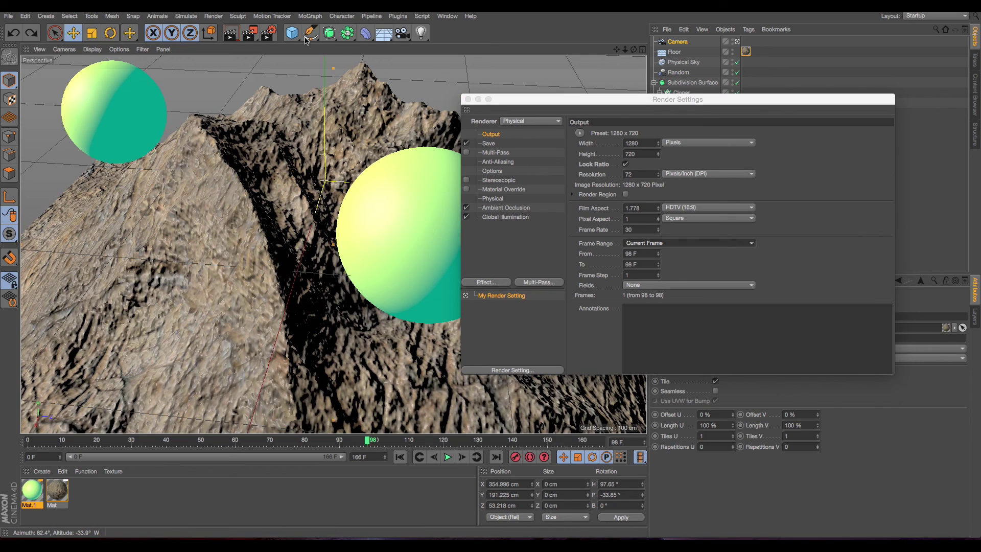
pyautogui.click(250, 33)
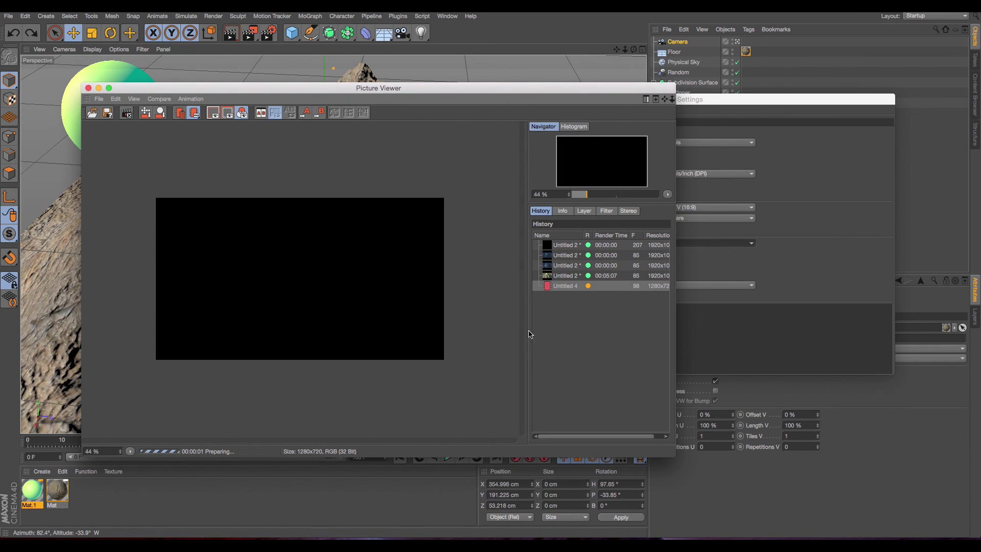
# Display the earlier finished 1920 x 1080 render of frame 85 from the render history and check the Landscape object's properties.
pyautogui.click(600, 275)
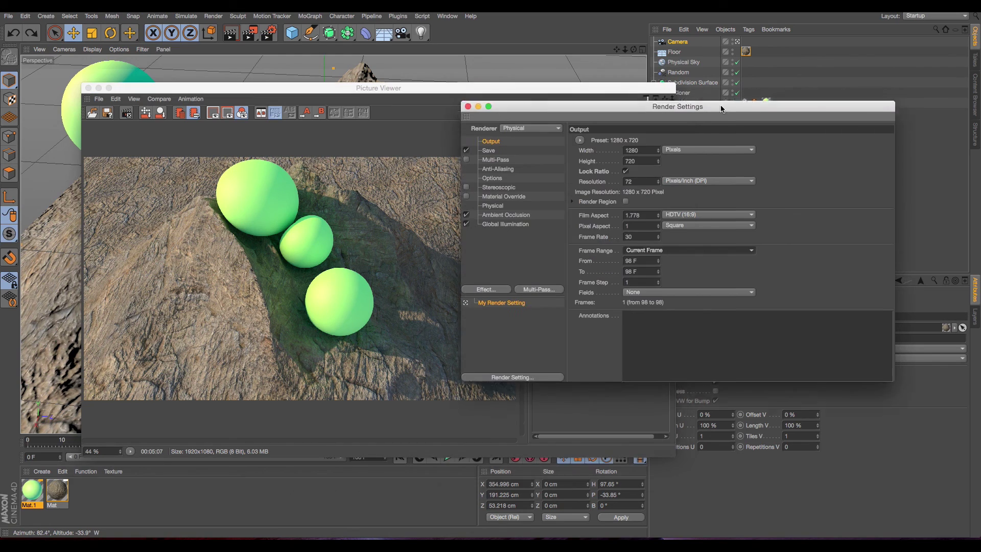
pyautogui.moveTo(722, 103); pyautogui.dragTo(501, 177)
pyautogui.click(689, 113)
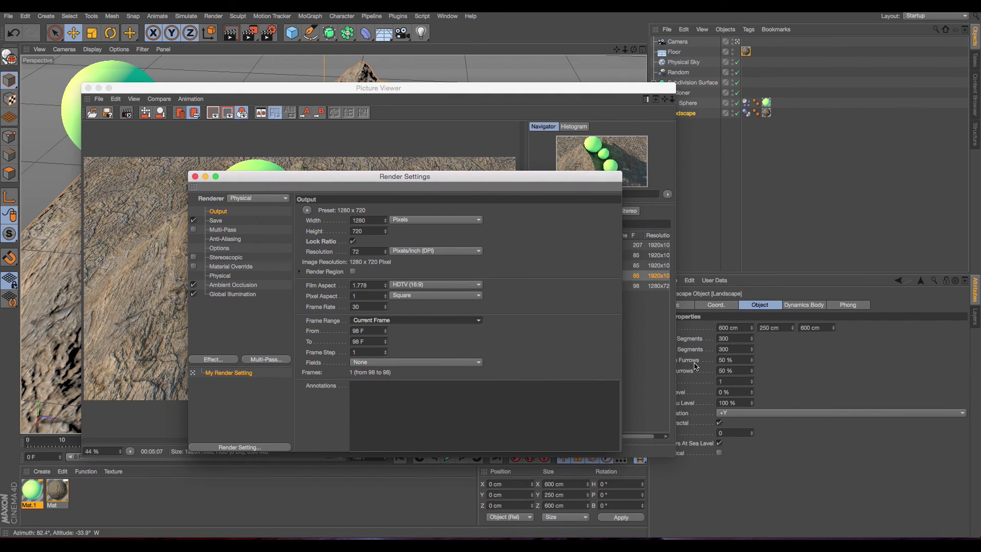
pyautogui.moveTo(448, 183); pyautogui.dragTo(793, 212)
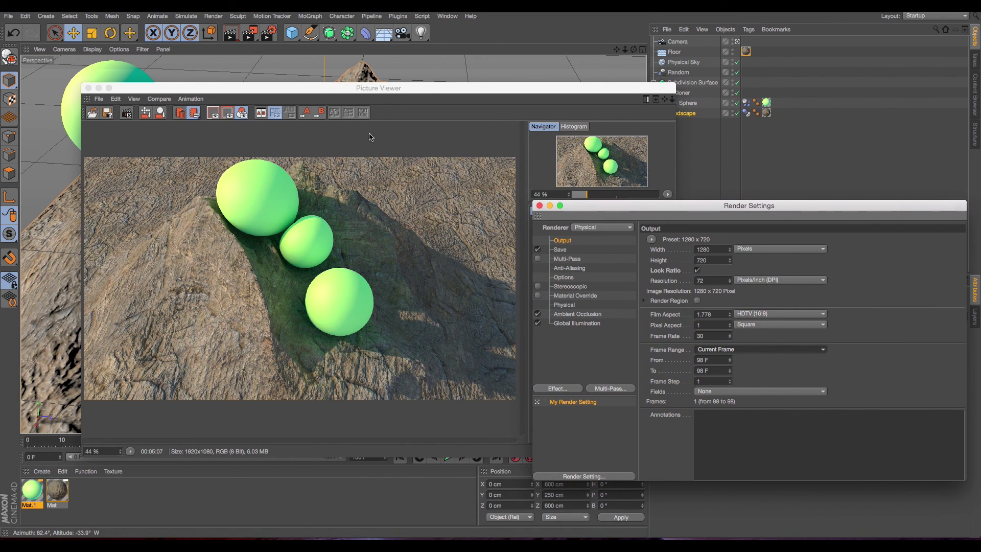
pyautogui.moveTo(630, 202); pyautogui.dragTo(679, 170)
pyautogui.click(561, 287)
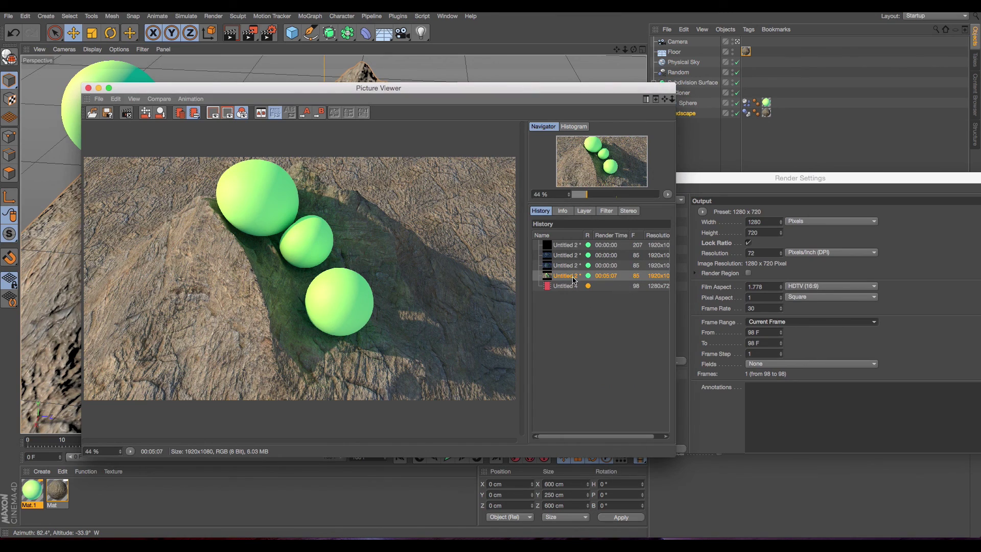